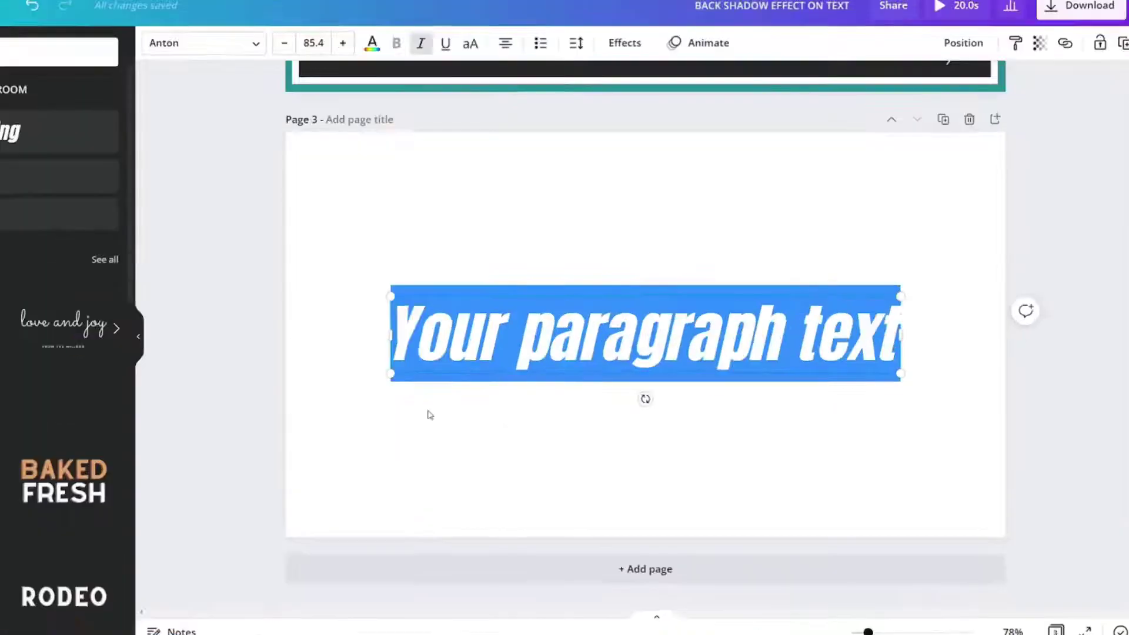
# Step: Change the text to 'BACK DROP SHADOW' and scale it up to size 120
pyautogui.write('BACK DROP SHADOW')
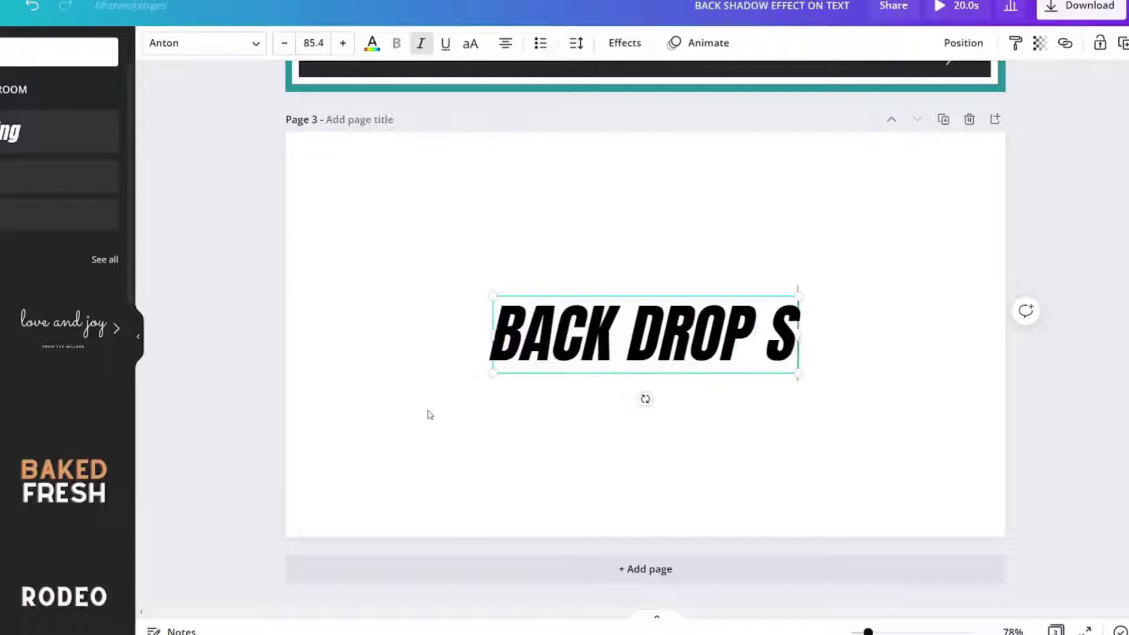
pyautogui.click(418, 383)
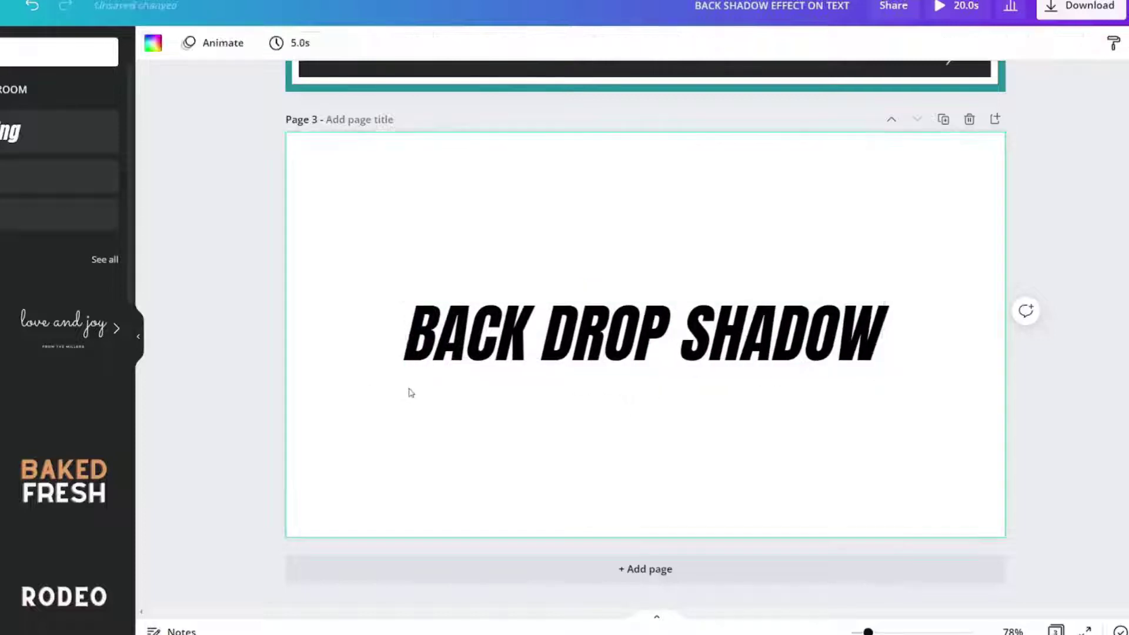
pyautogui.click(410, 373)
pyautogui.moveTo(404, 370); pyautogui.dragTo(310, 411)
pyautogui.moveTo(885, 393); pyautogui.dragTo(970, 416)
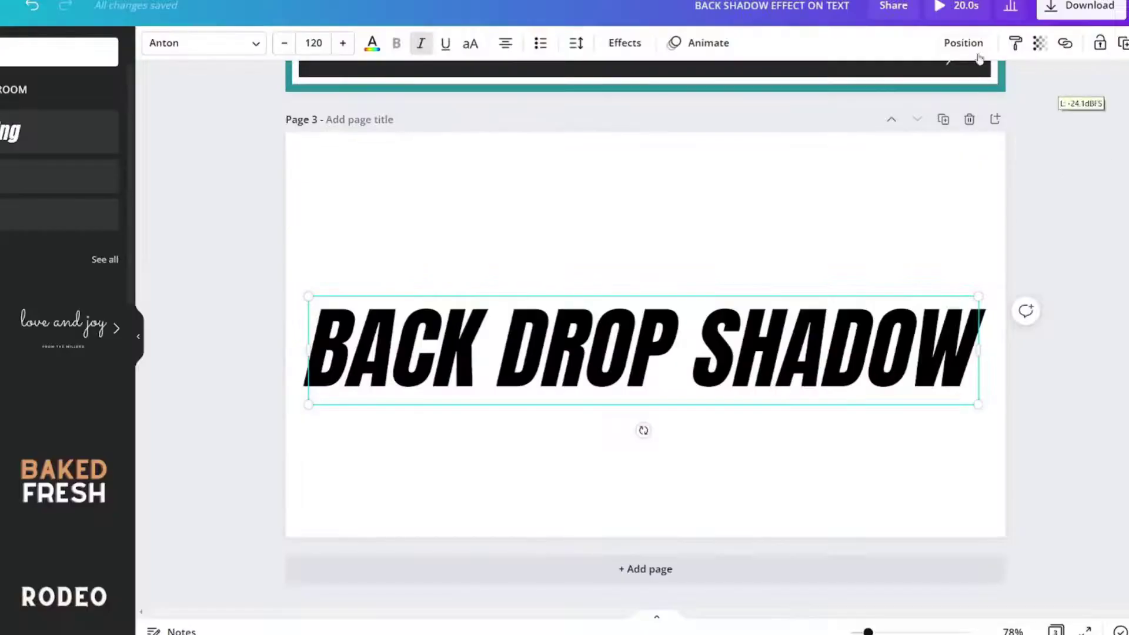
# Step: Centre the BACK DROP SHADOW text vertically on Page 3
pyautogui.click(963, 43)
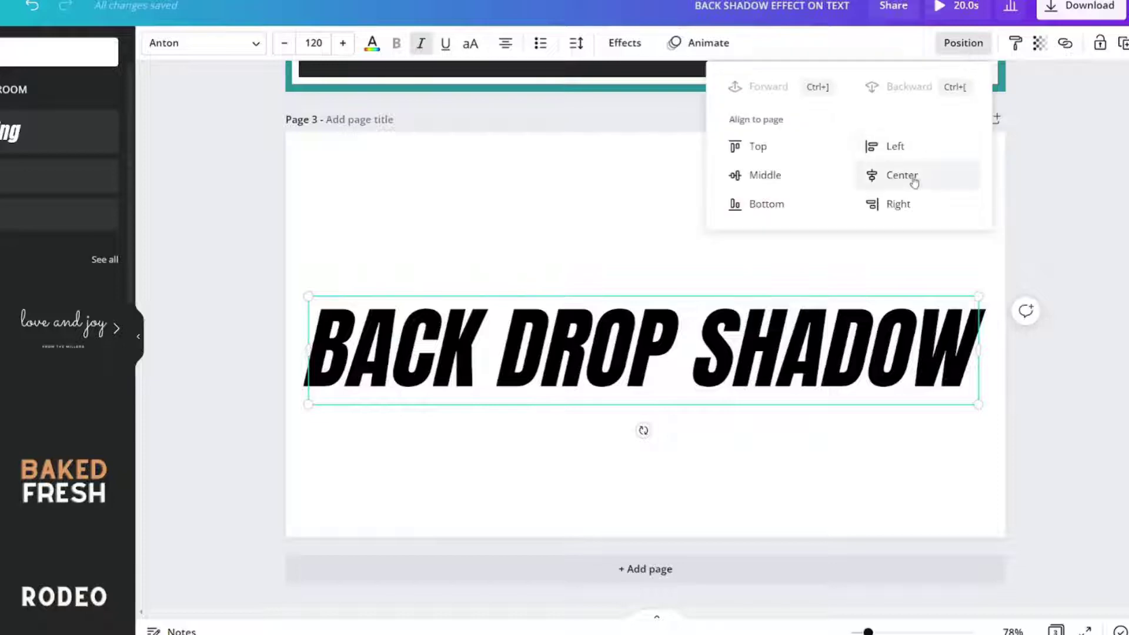
pyautogui.click(770, 175)
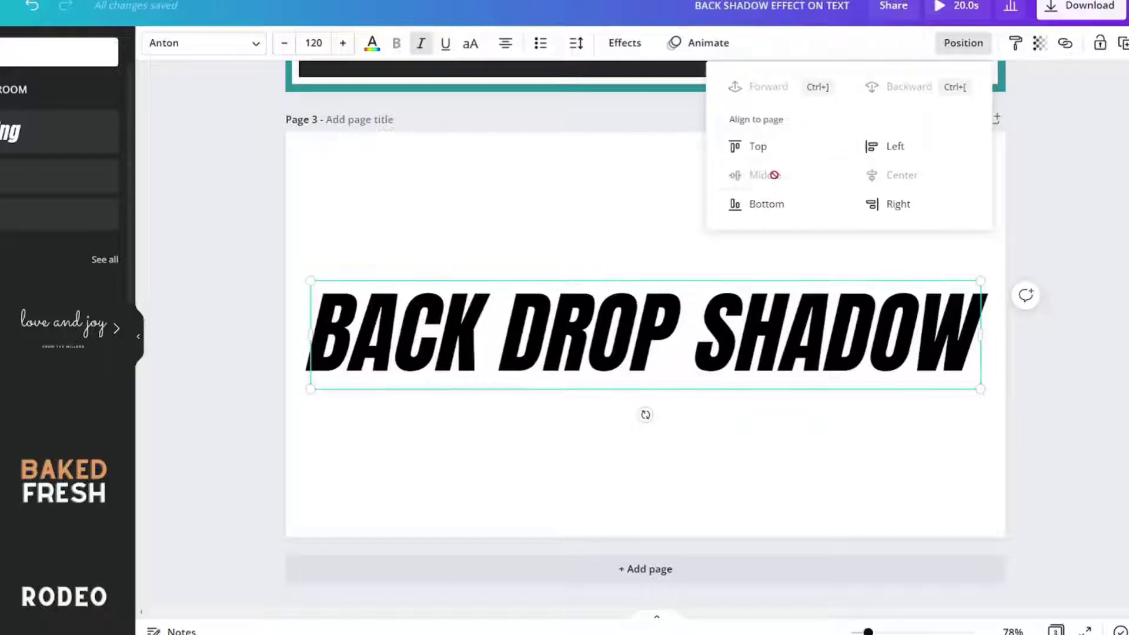
pyautogui.click(1126, 298)
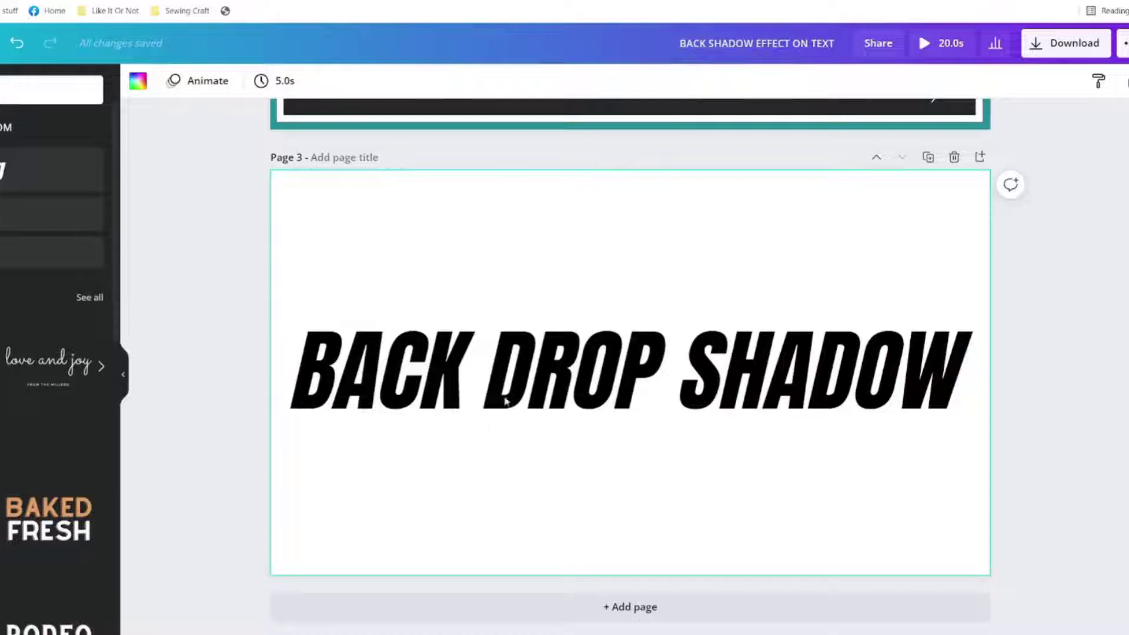
# Step: Download Page 3 alone, without Page 1, as a PNG with transparent background
pyautogui.click(532, 347)
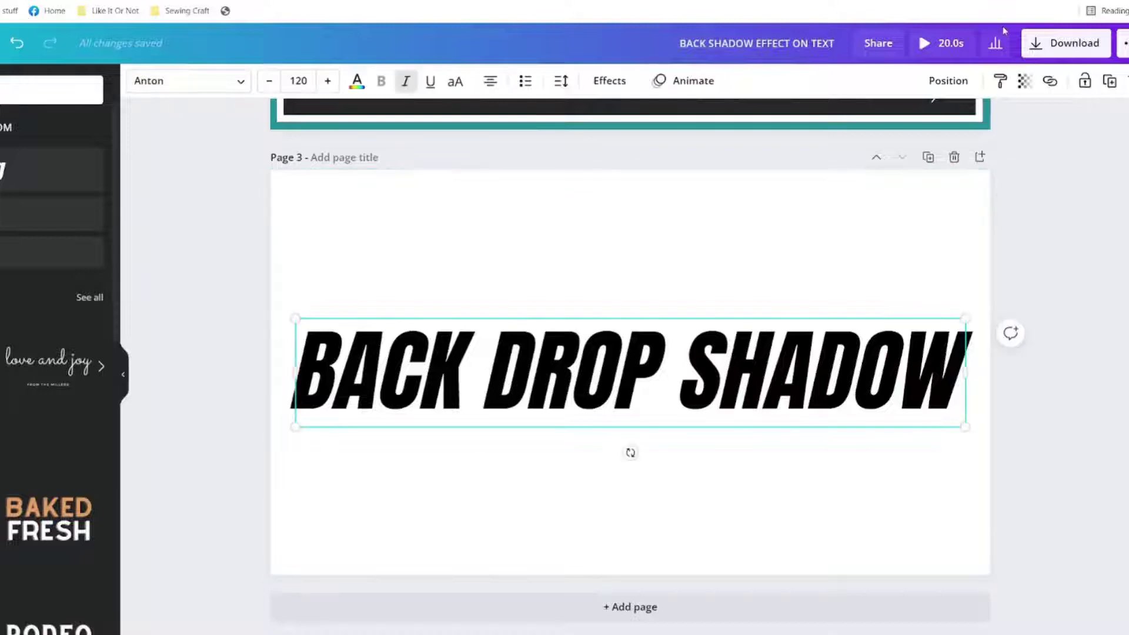
pyautogui.click(950, 81)
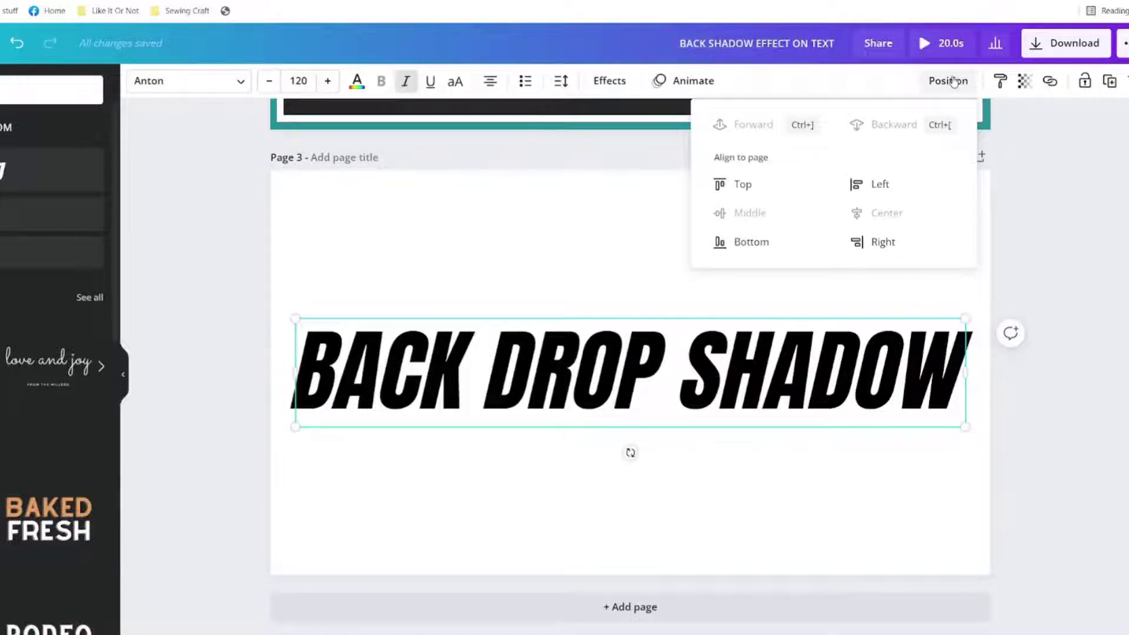
pyautogui.click(1030, 47)
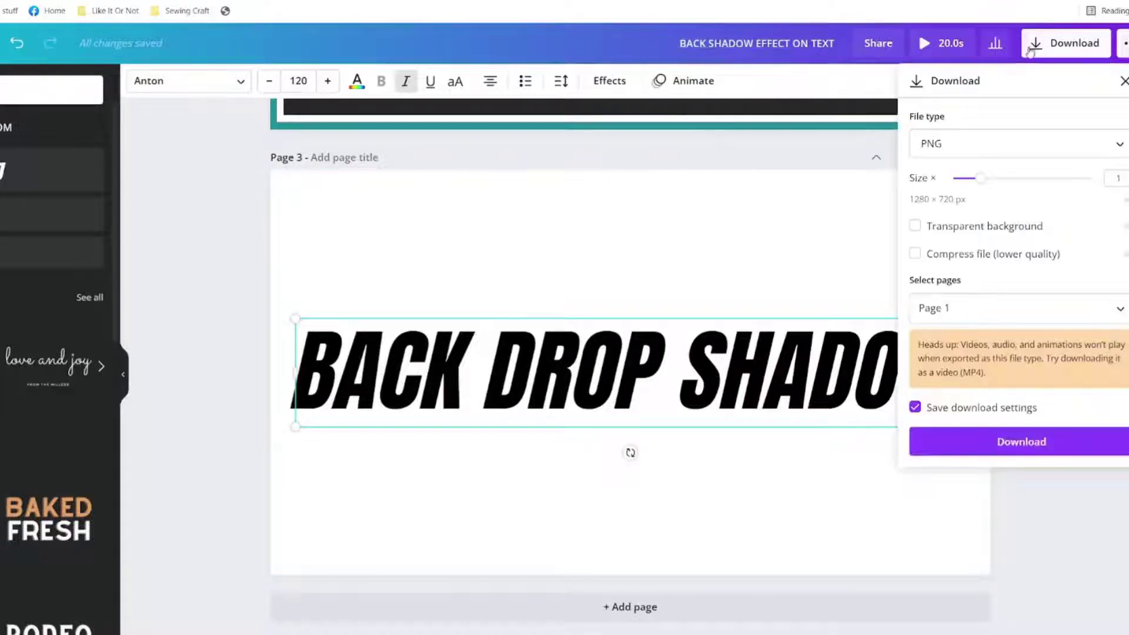
pyautogui.click(952, 320)
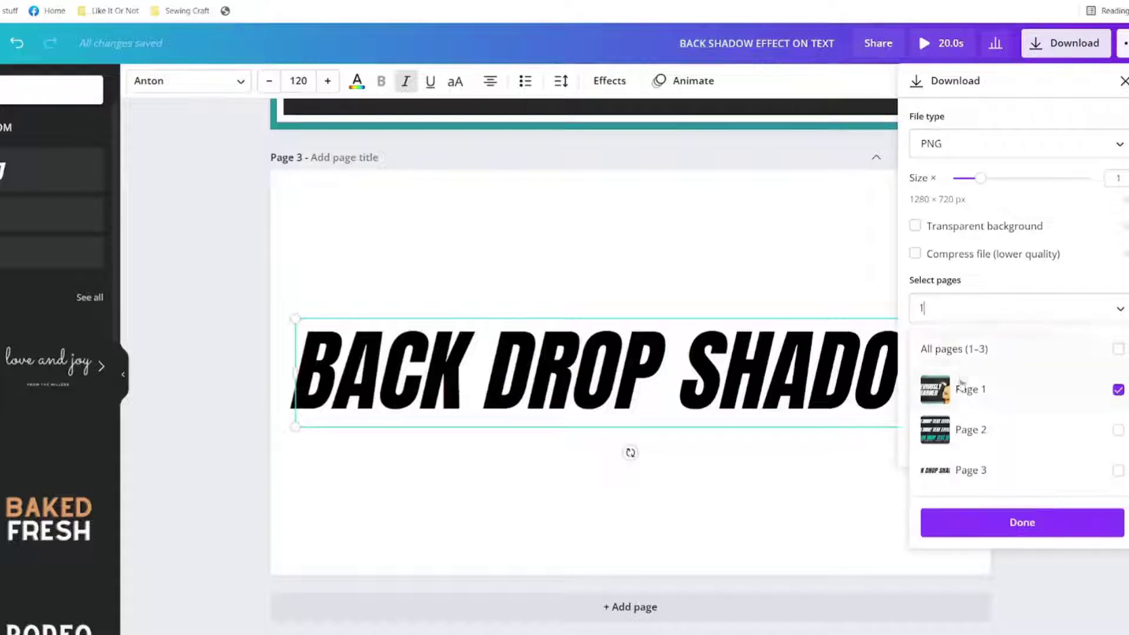
pyautogui.click(969, 395)
pyautogui.click(971, 474)
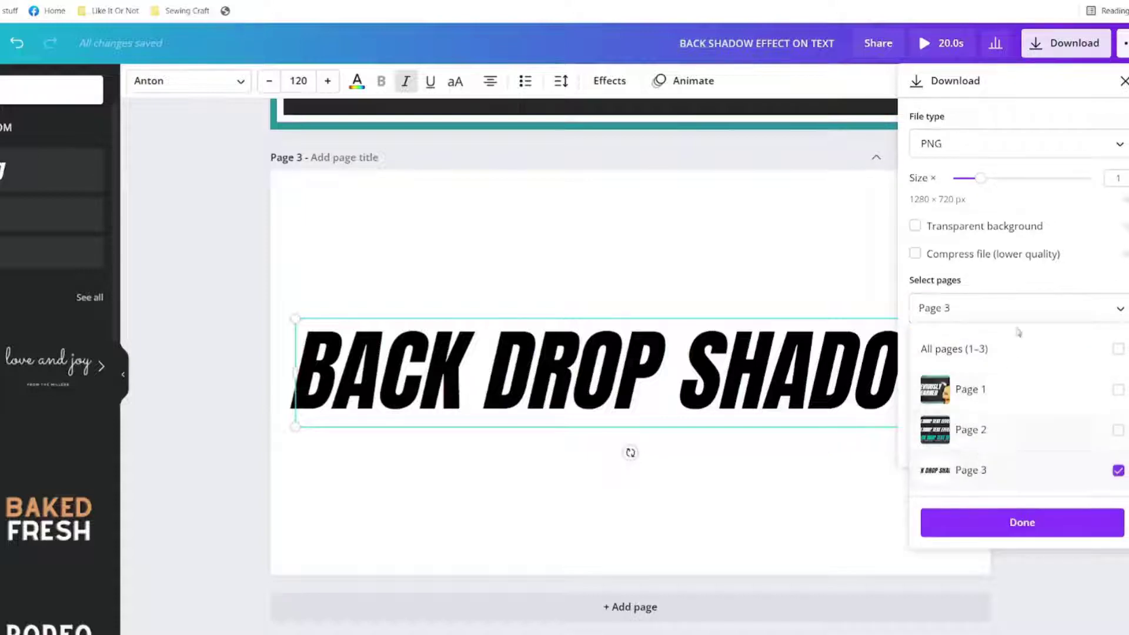
pyautogui.click(915, 229)
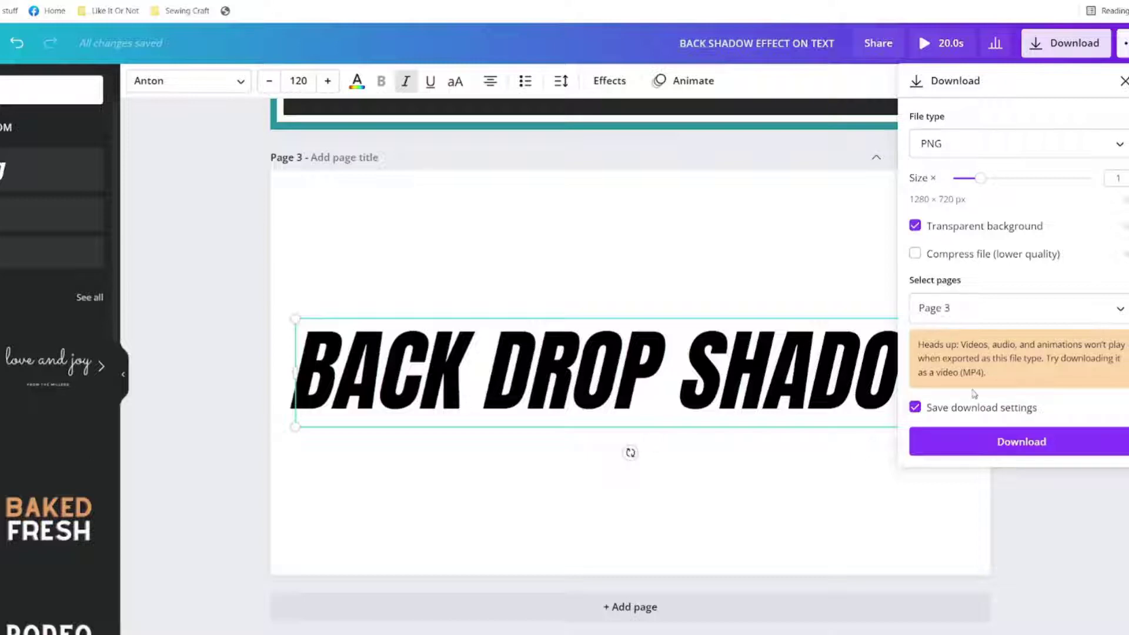
pyautogui.click(988, 448)
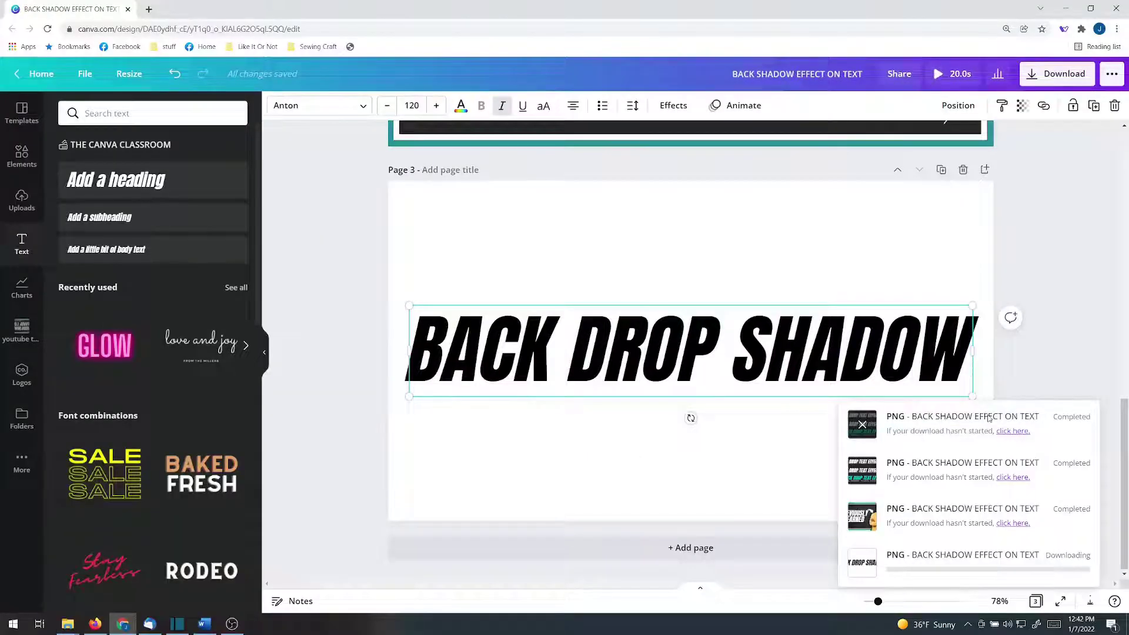
# Step: Upload 'BACK SHADOW EFFECT ON TEXT (4).png' into the Uploads library
pyautogui.click(39, 188)
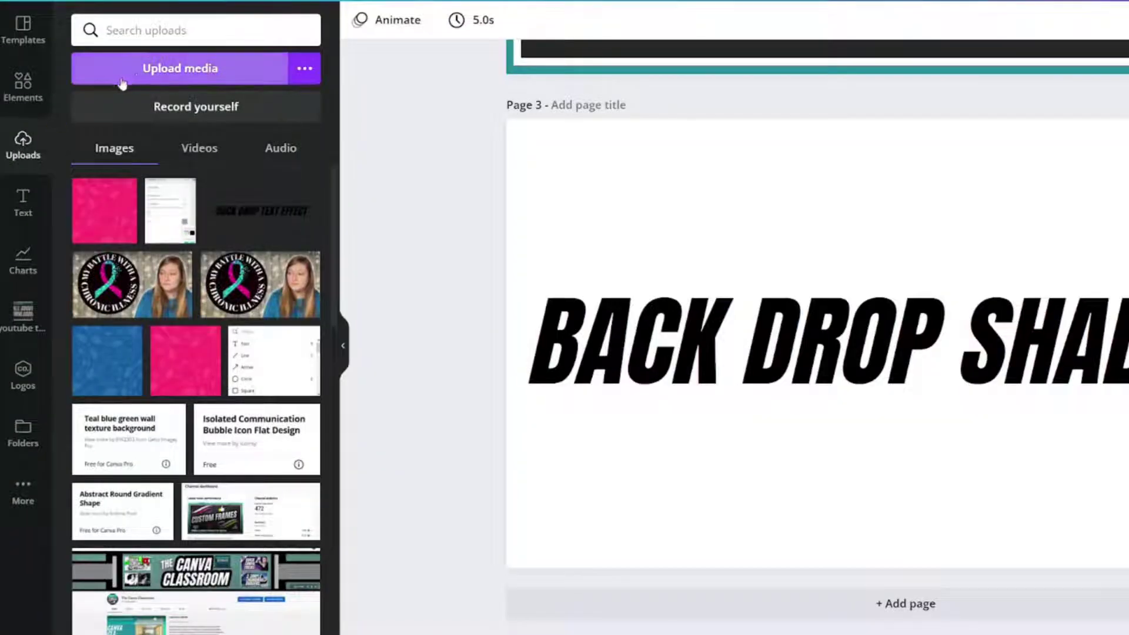
pyautogui.click(147, 70)
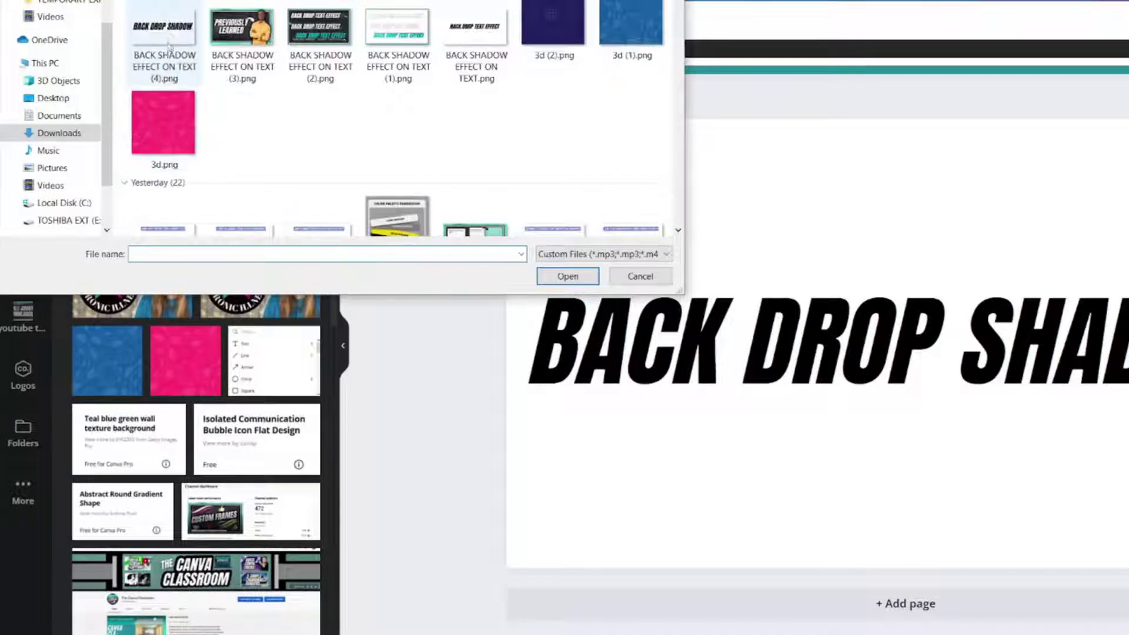
pyautogui.doubleClick(169, 31)
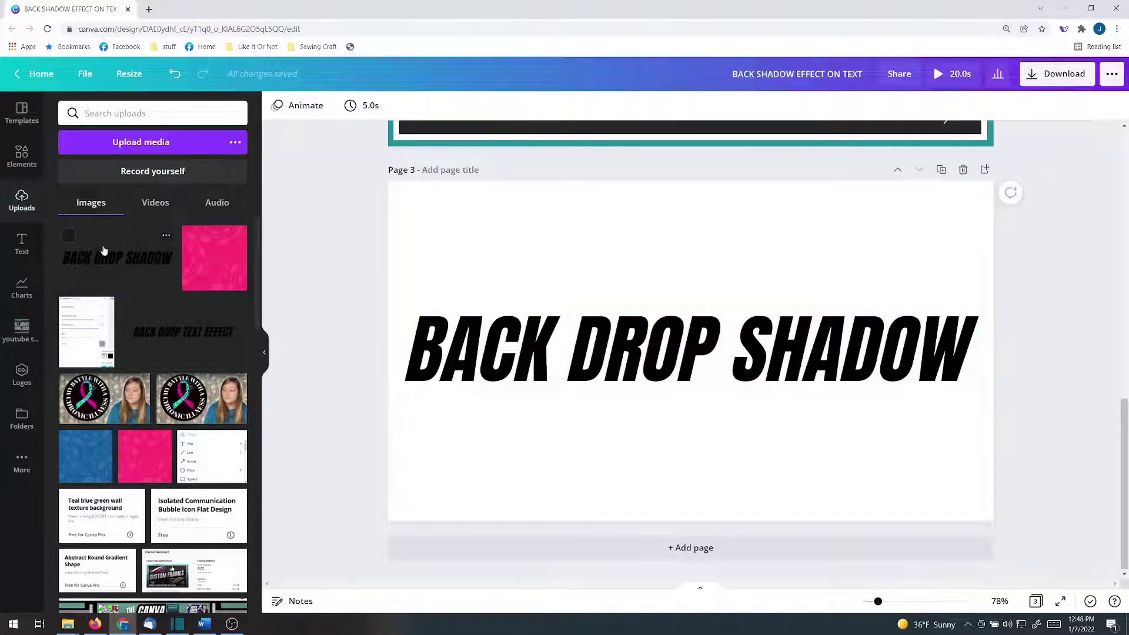
# Step: Add the uploaded text image to Page 3 and move the heading to the top
pyautogui.click(111, 256)
pyautogui.moveTo(637, 373); pyautogui.dragTo(638, 283)
pyautogui.click(664, 368)
pyautogui.moveTo(663, 388); pyautogui.dragTo(654, 425)
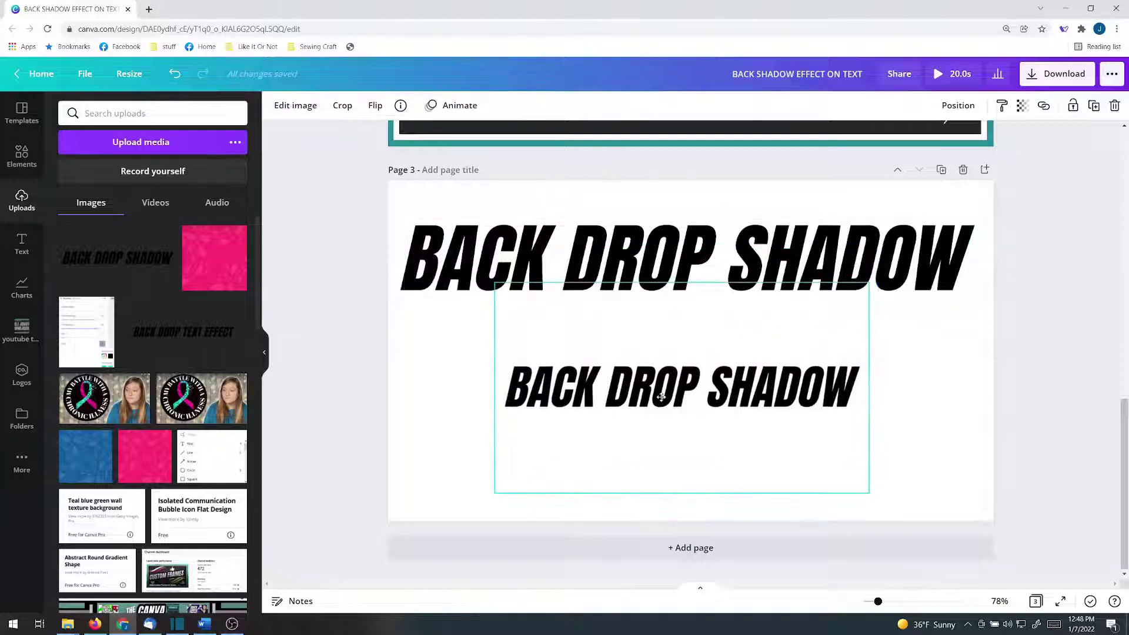
pyautogui.click(563, 265)
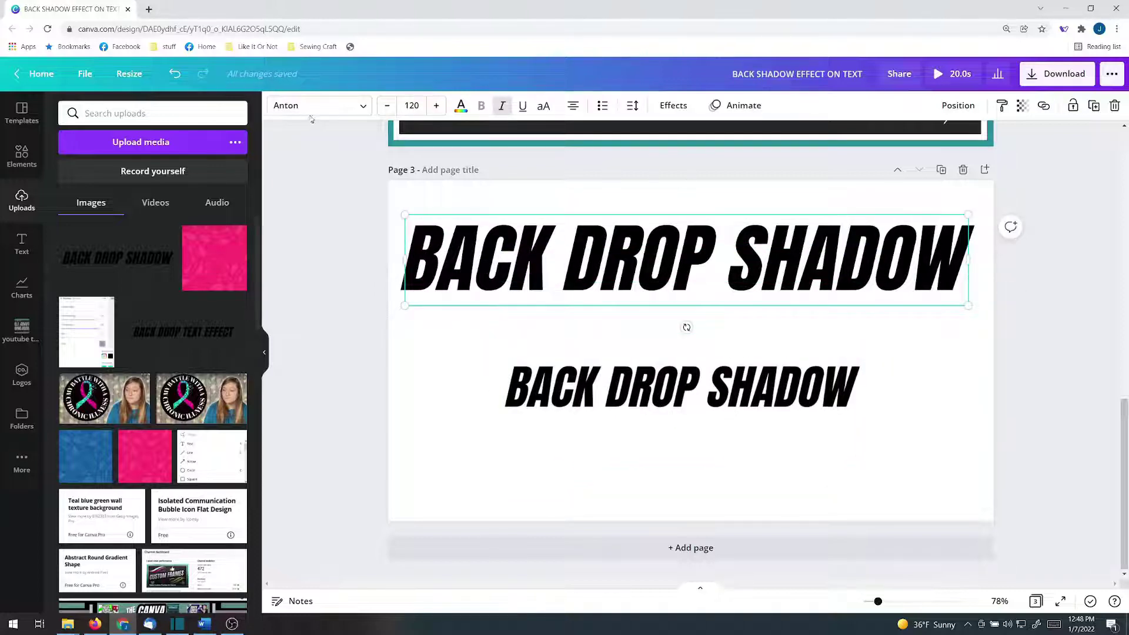
pyautogui.click(684, 403)
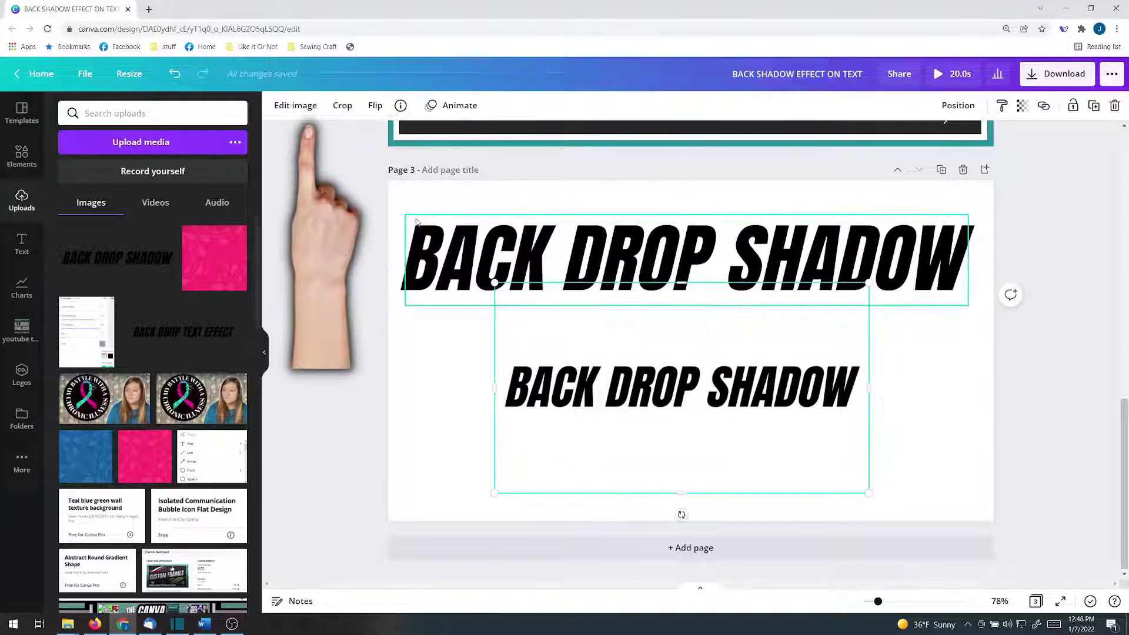
# Step: Crop the empty space above and below the uploaded image's words
pyautogui.click(298, 108)
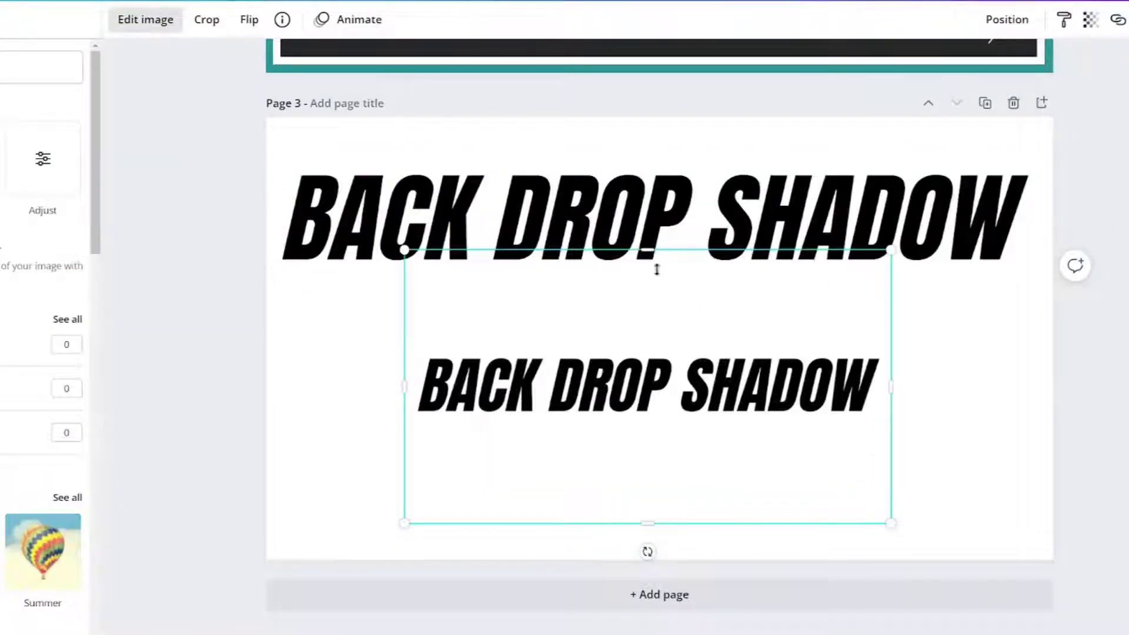
pyautogui.moveTo(656, 273); pyautogui.dragTo(665, 346)
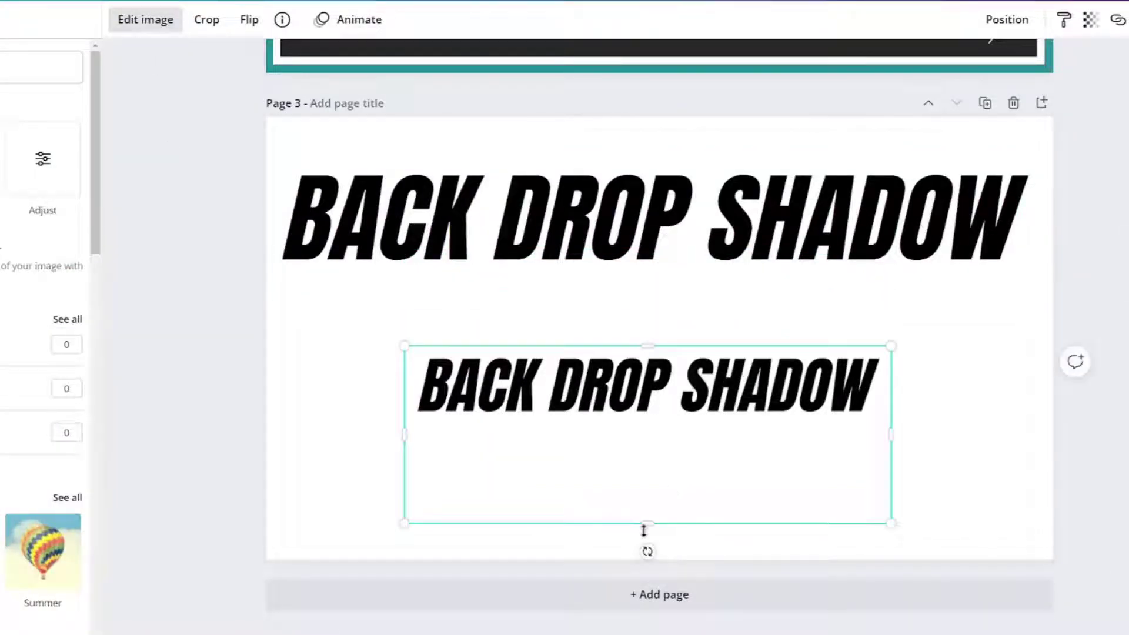
pyautogui.moveTo(644, 529); pyautogui.dragTo(539, 175)
# Step: Recolour the heading teal and send it behind the black text image
pyautogui.click(529, 221)
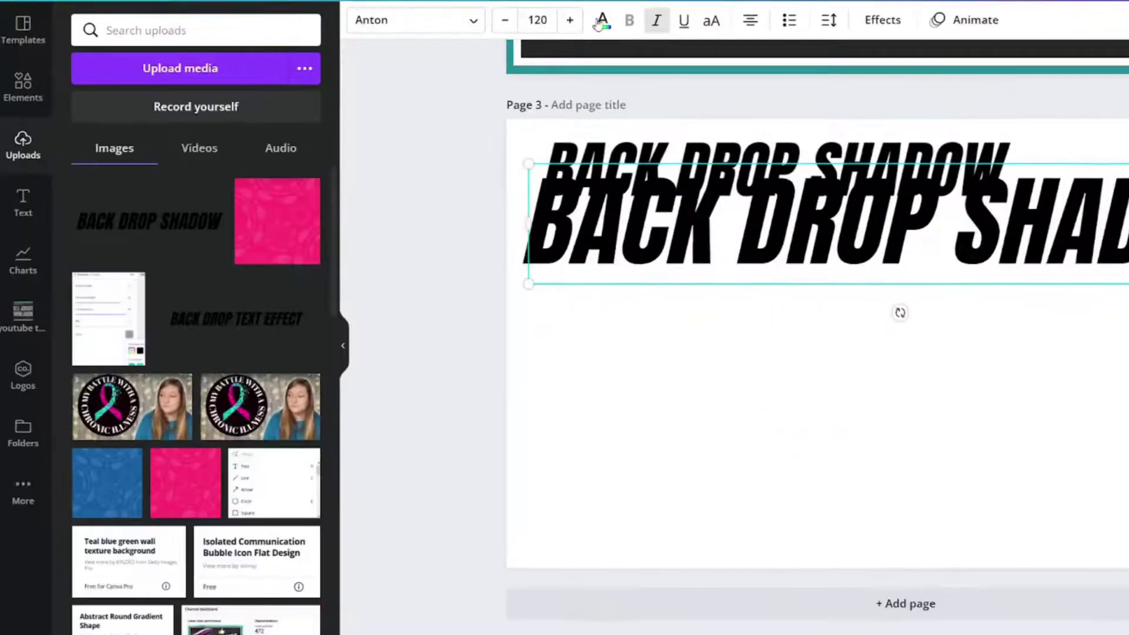
pyautogui.click(602, 24)
pyautogui.click(260, 103)
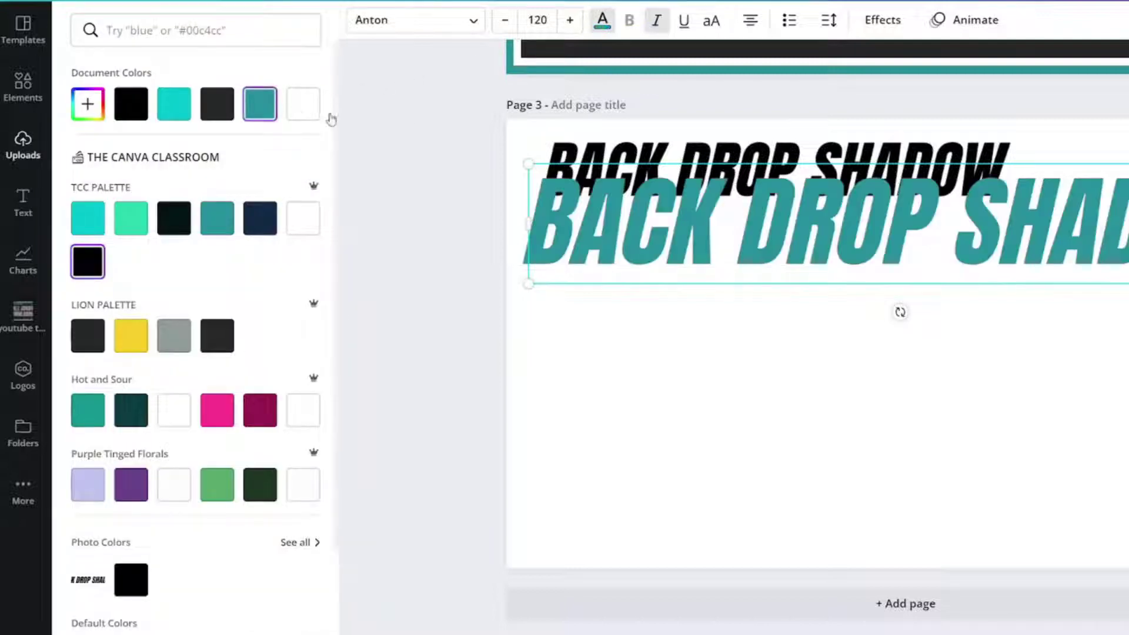
pyautogui.rightClick(839, 241)
pyautogui.press('Escape')
pyautogui.rightClick(861, 247)
pyautogui.press('Escape')
pyautogui.press('Escape')
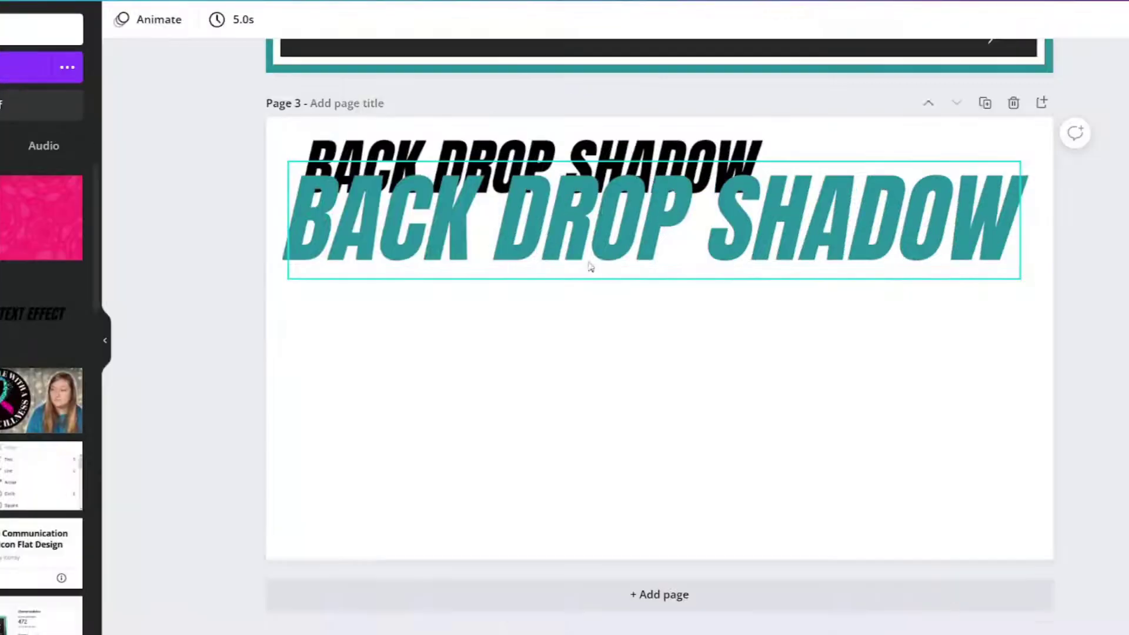
pyautogui.click(614, 210)
pyautogui.rightClick(649, 215)
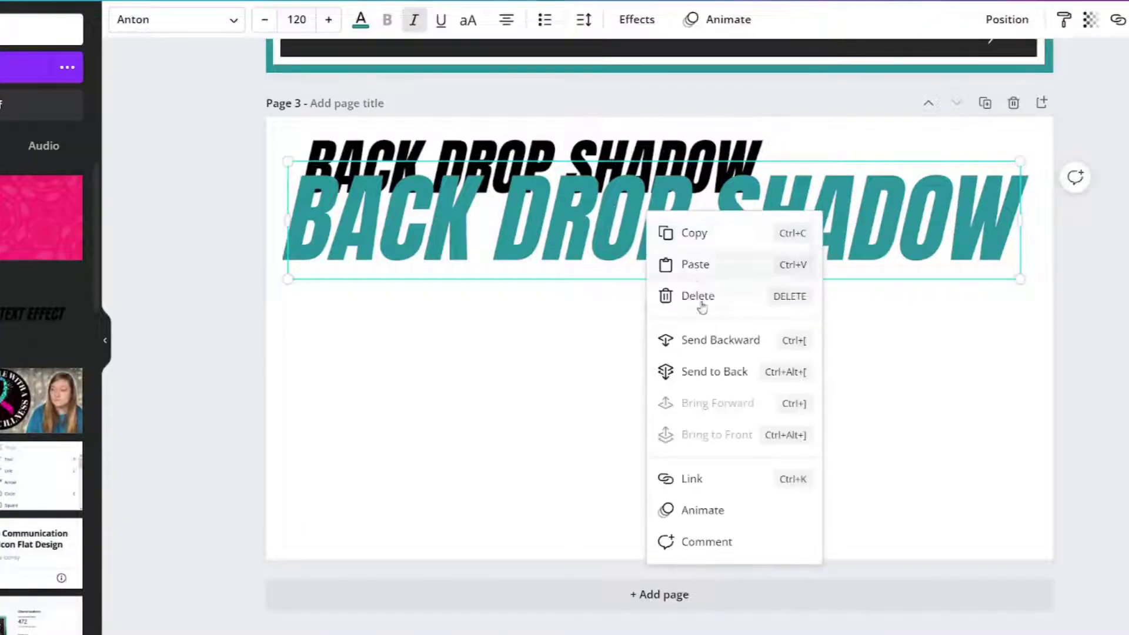
pyautogui.click(711, 370)
# Step: Enlarge the black text image to 1,278 px wide and move it below the heading
pyautogui.moveTo(529, 232); pyautogui.dragTo(532, 264)
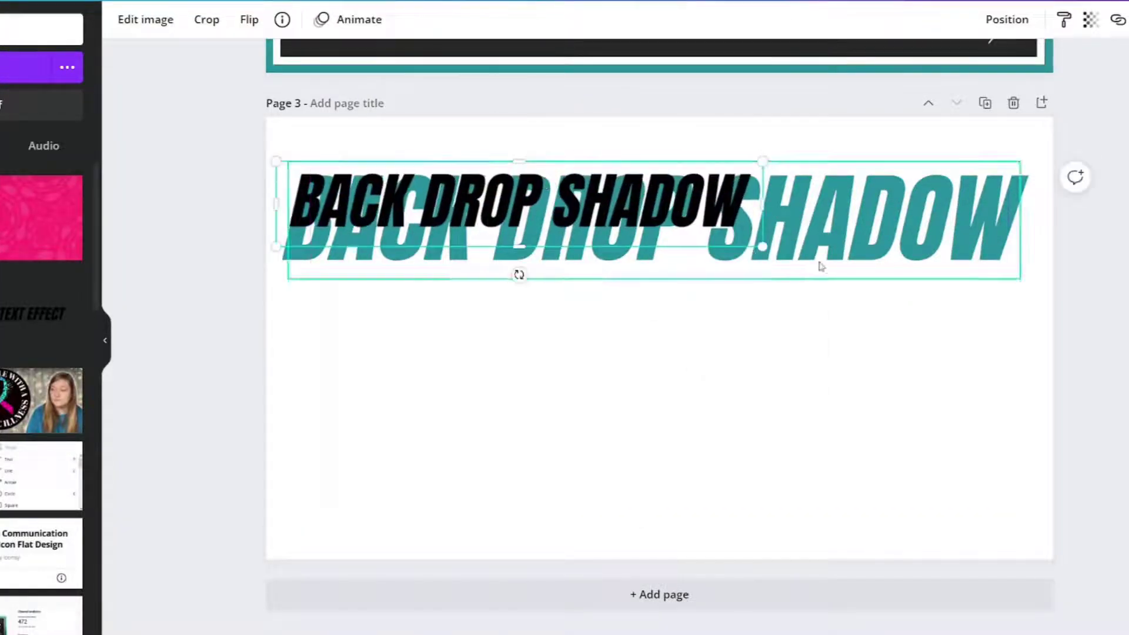
pyautogui.moveTo(763, 247); pyautogui.dragTo(1030, 320)
pyautogui.moveTo(879, 242); pyautogui.dragTo(863, 236)
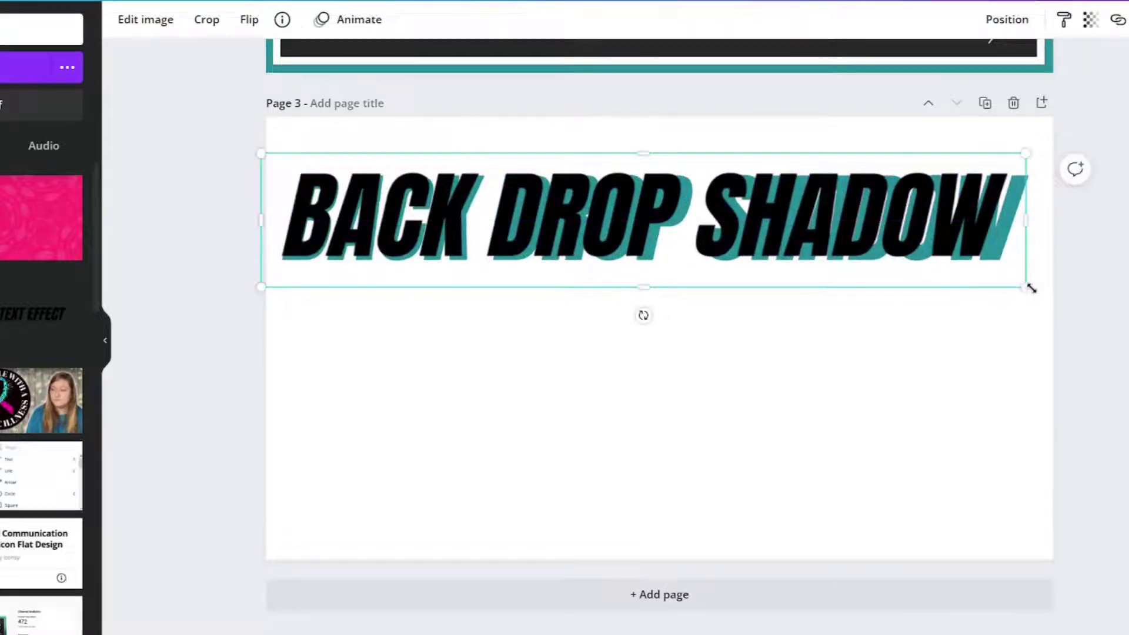
pyautogui.moveTo(1030, 288); pyautogui.dragTo(1047, 295)
pyautogui.click(727, 390)
pyautogui.click(703, 228)
pyautogui.moveTo(703, 228); pyautogui.dragTo(704, 393)
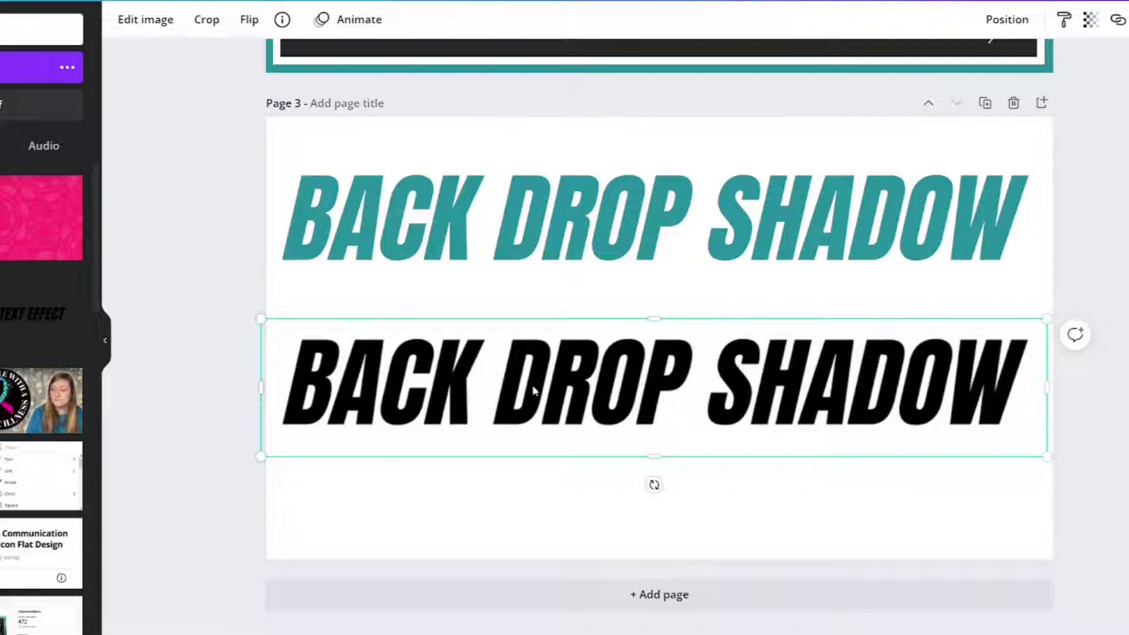
# Step: Apply the Backdrop shadow effect to the black text image
pyautogui.click(150, 21)
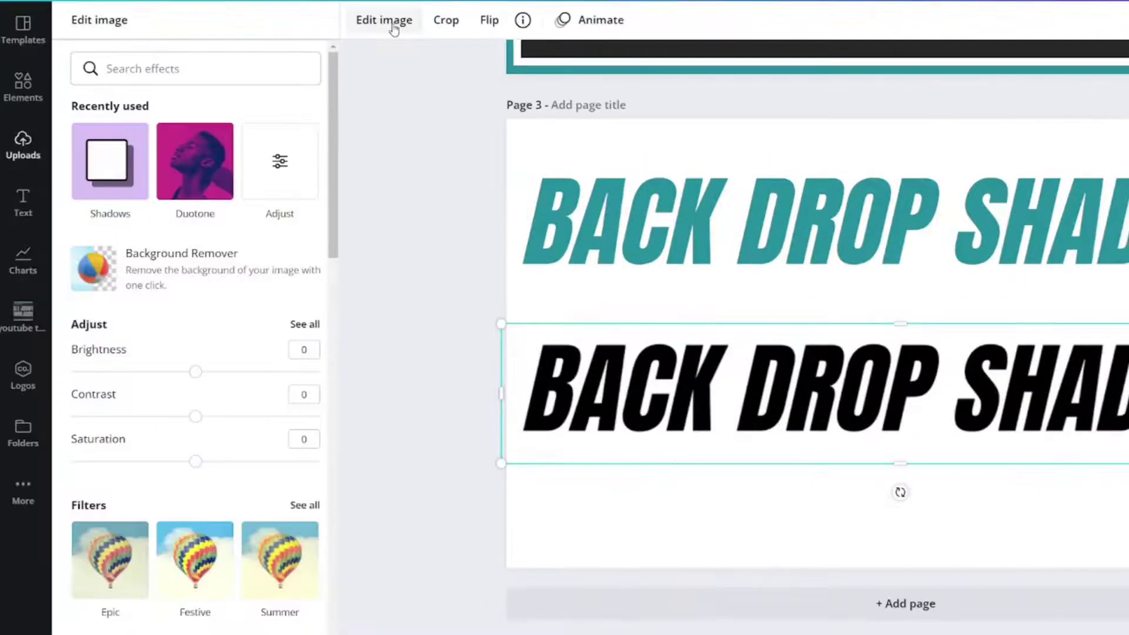
pyautogui.click(99, 170)
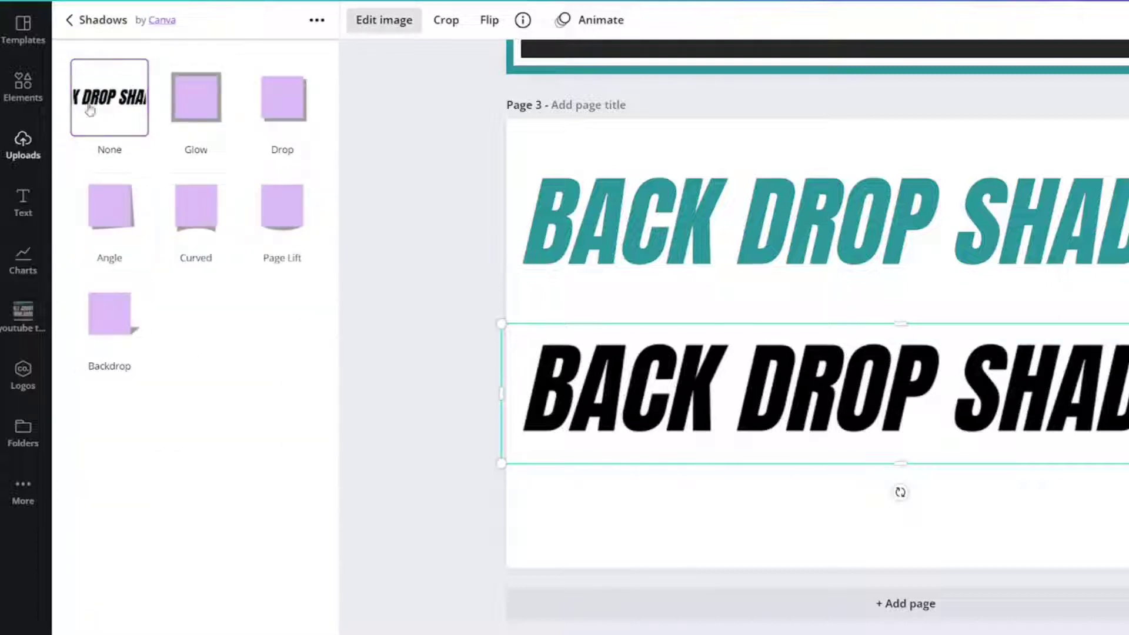
pyautogui.click(111, 318)
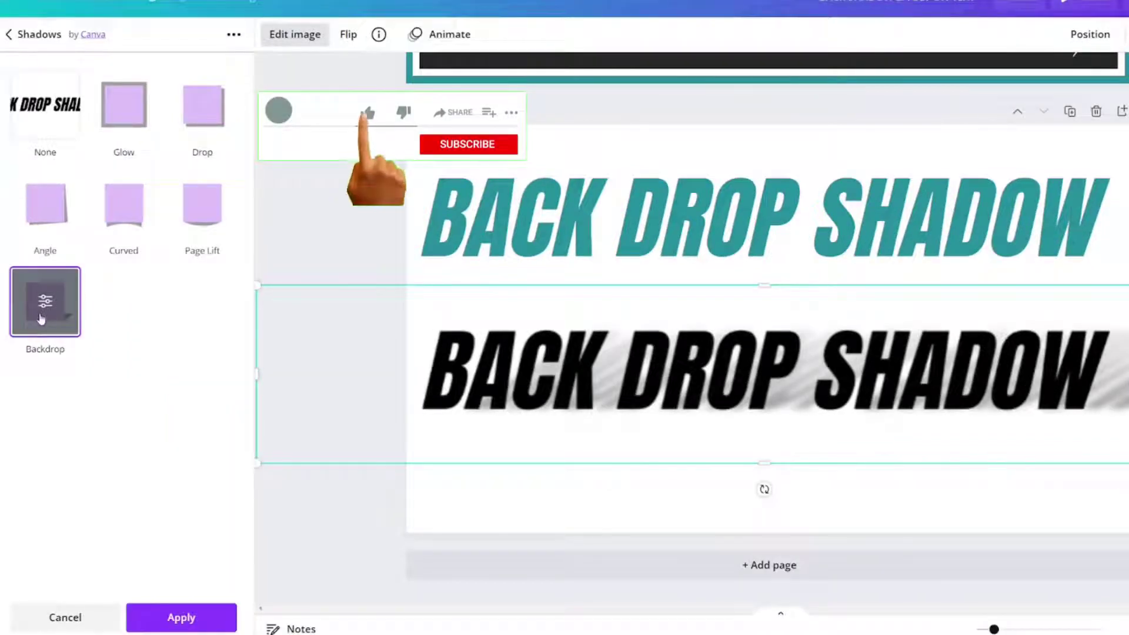
# Step: Set the Backdrop shadow to Vertical 6, Horizontal 27, Transparency 100, Blur 1, grey #909c98
pyautogui.click(45, 301)
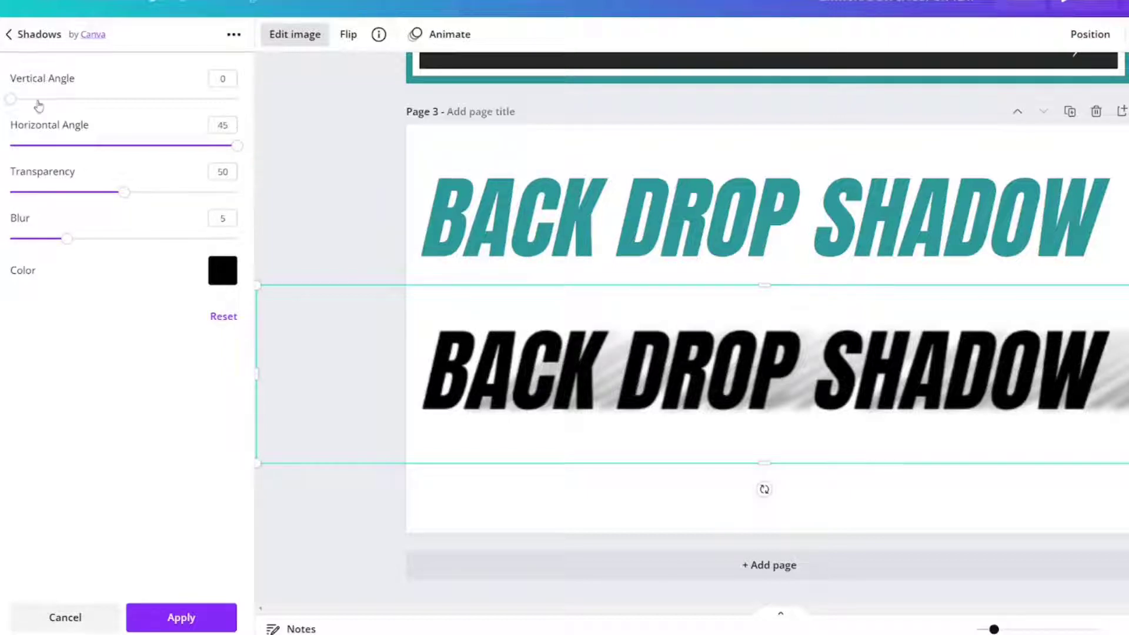
pyautogui.moveTo(48, 100); pyautogui.dragTo(27, 130)
pyautogui.moveTo(237, 145); pyautogui.dragTo(192, 147)
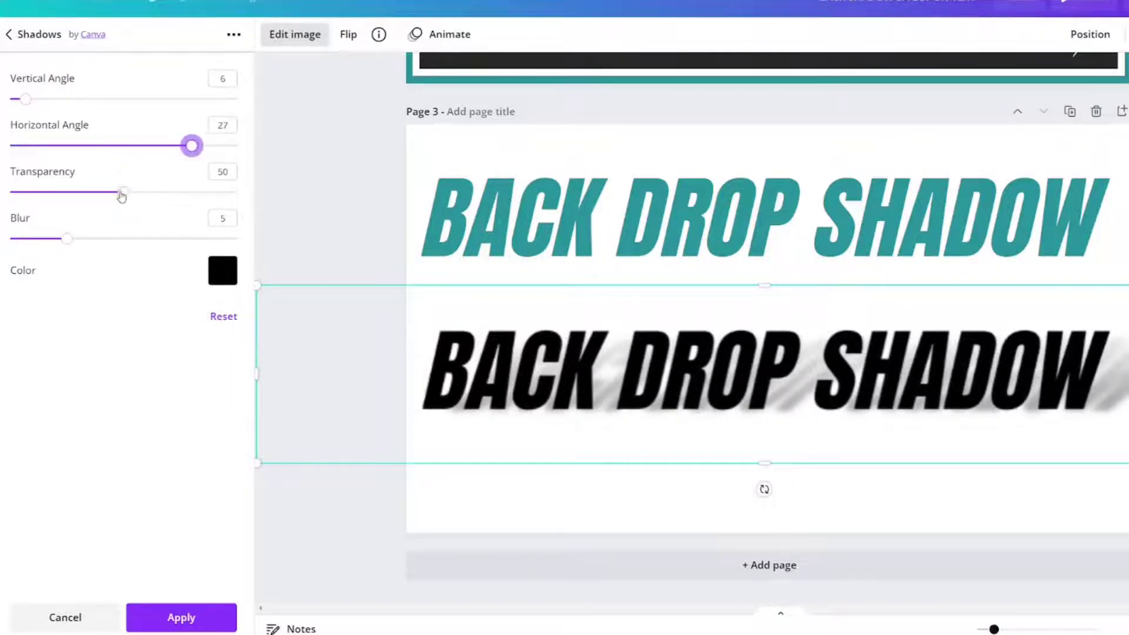
pyautogui.moveTo(121, 193); pyautogui.dragTo(249, 194)
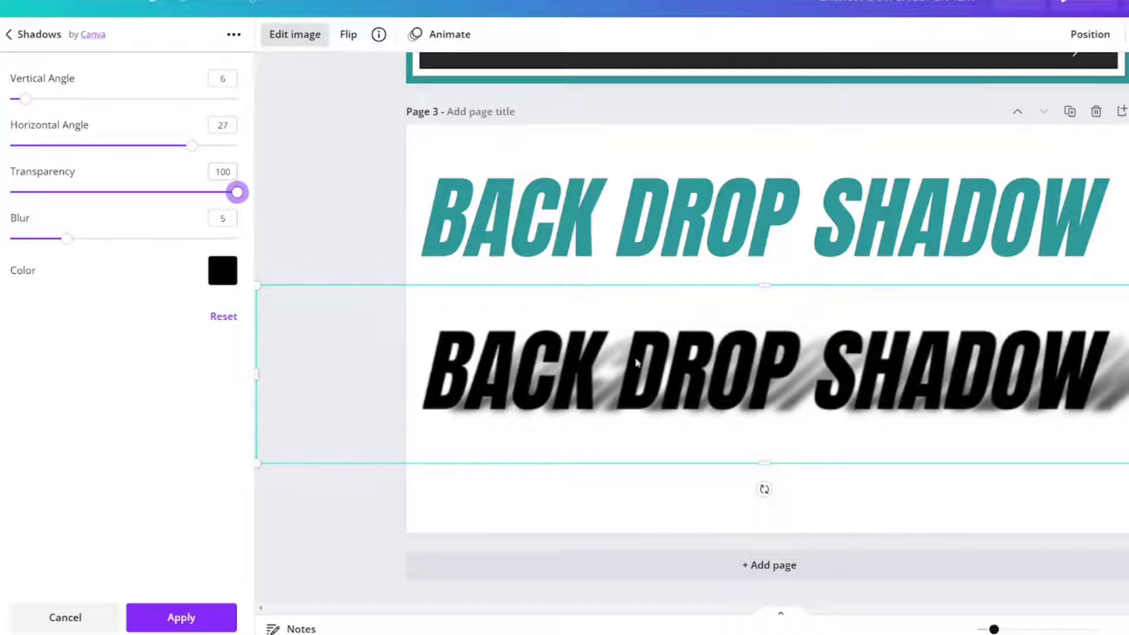
pyautogui.moveTo(67, 239); pyautogui.dragTo(20, 239)
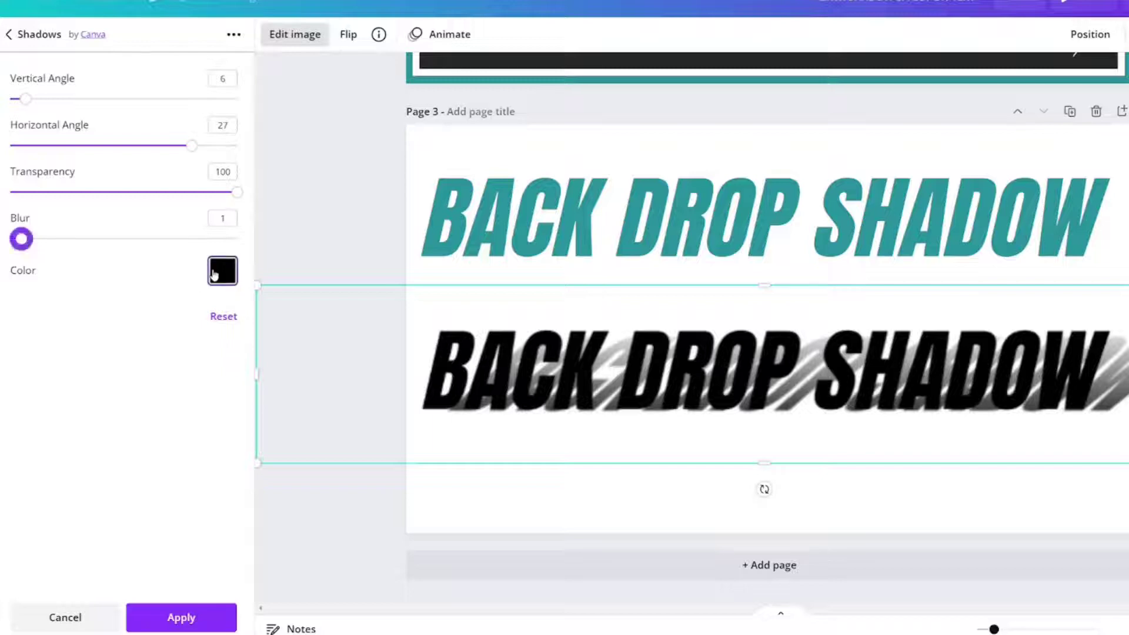
pyautogui.click(222, 270)
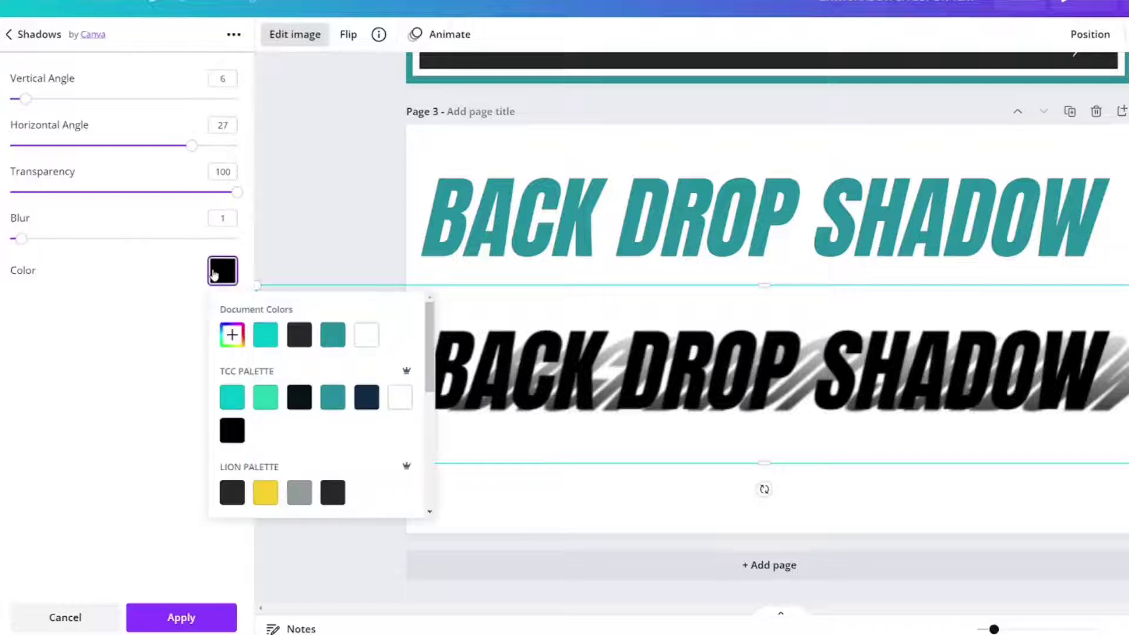
pyautogui.click(301, 493)
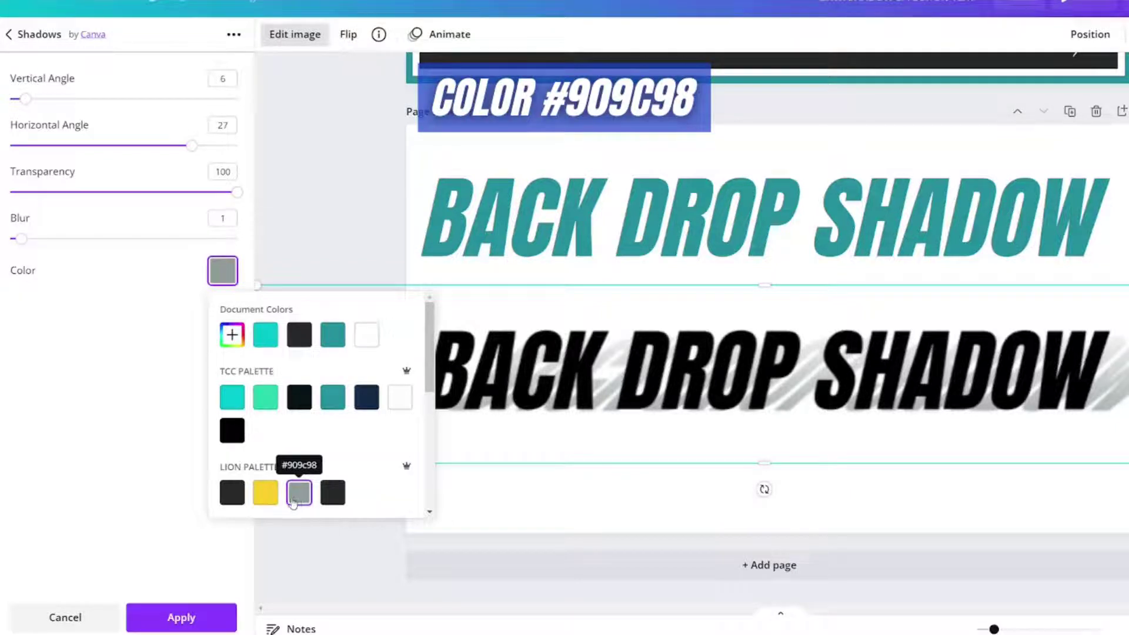
pyautogui.click(266, 497)
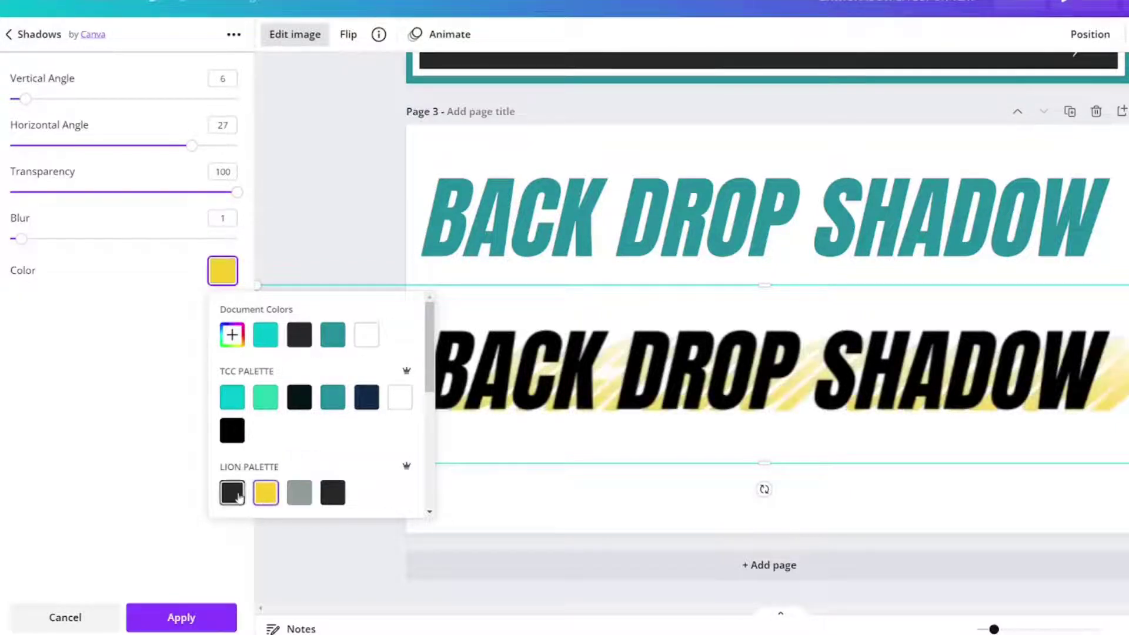
pyautogui.click(232, 494)
pyautogui.click(298, 498)
pyautogui.click(526, 499)
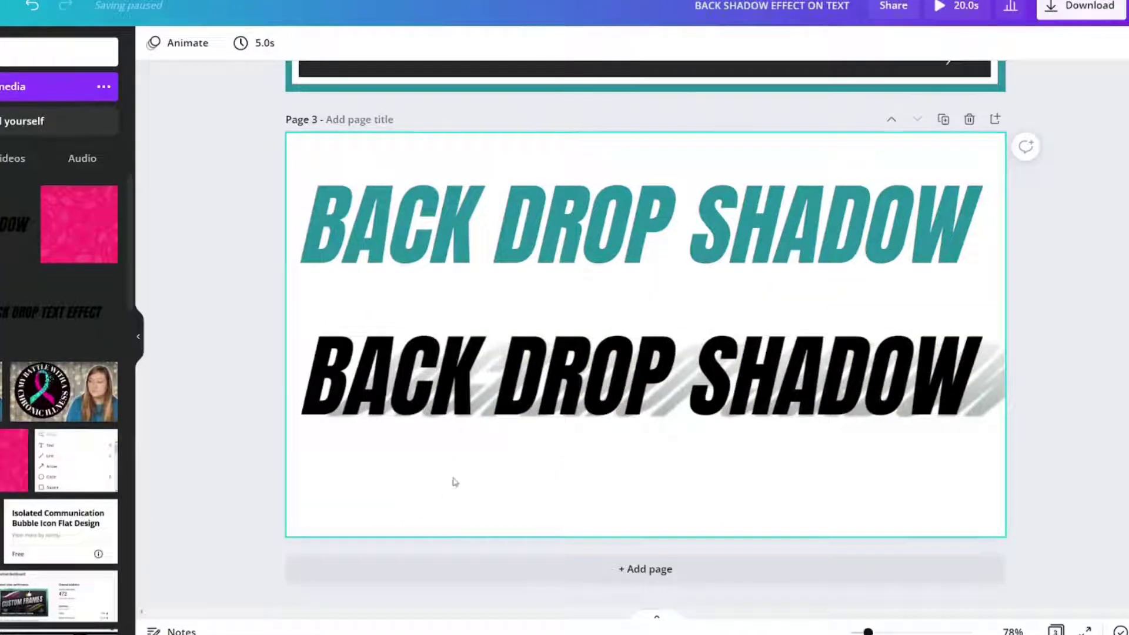
# Step: Nudge the black text image, then shrink both texts together slightly
pyautogui.click(588, 236)
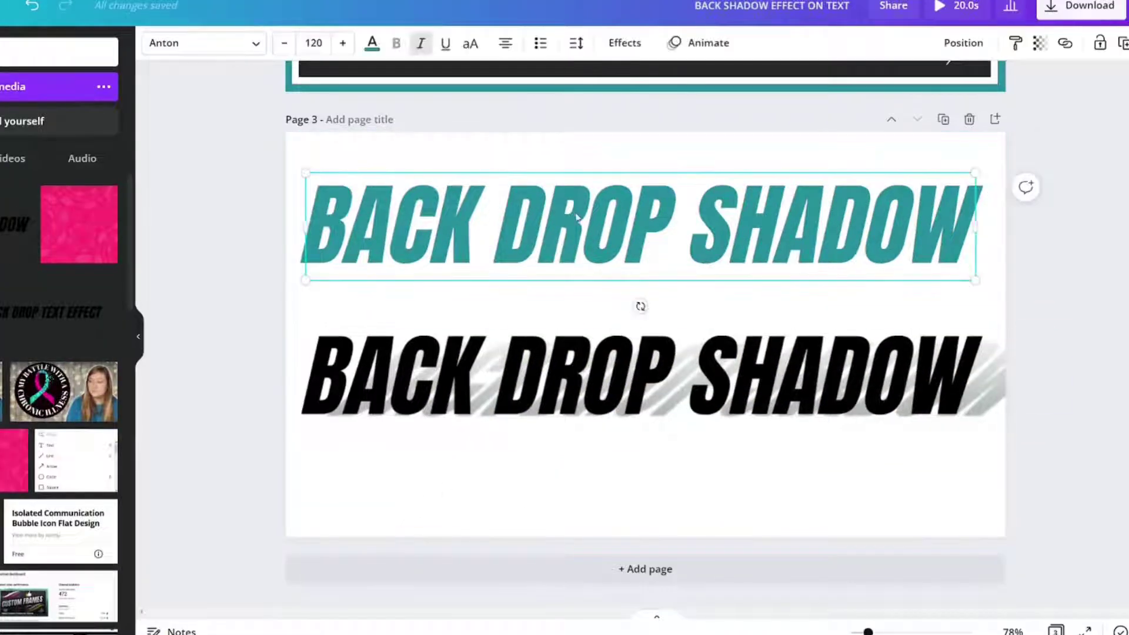
pyautogui.click(584, 359)
pyautogui.moveTo(584, 359); pyautogui.dragTo(691, 351)
pyautogui.moveTo(611, 435); pyautogui.dragTo(980, 165)
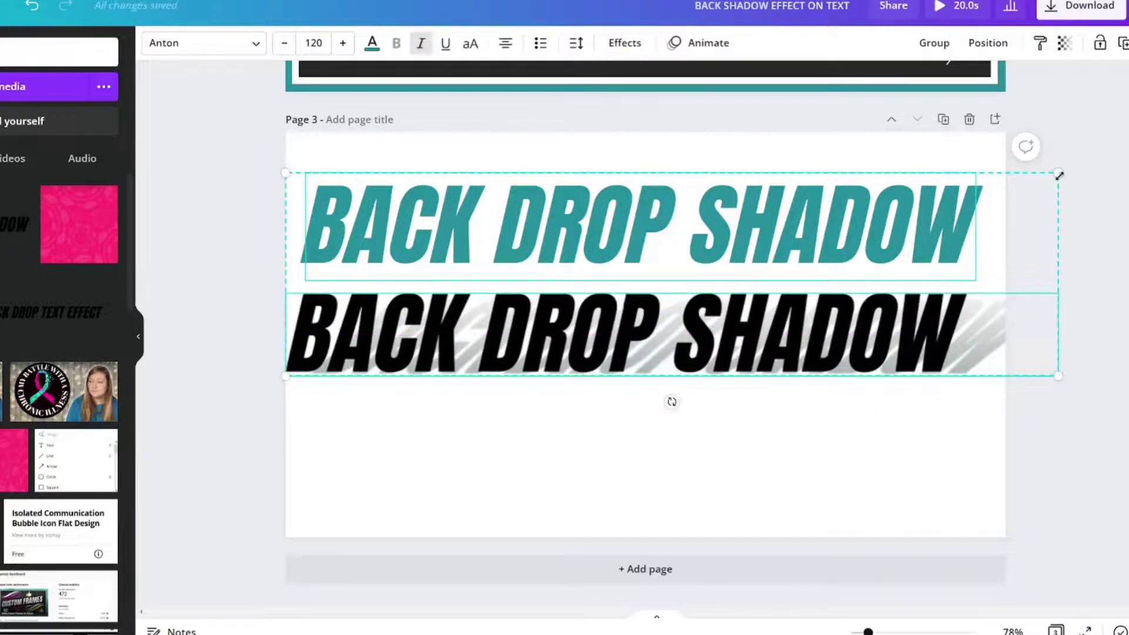
pyautogui.moveTo(1058, 174); pyautogui.dragTo(1036, 193)
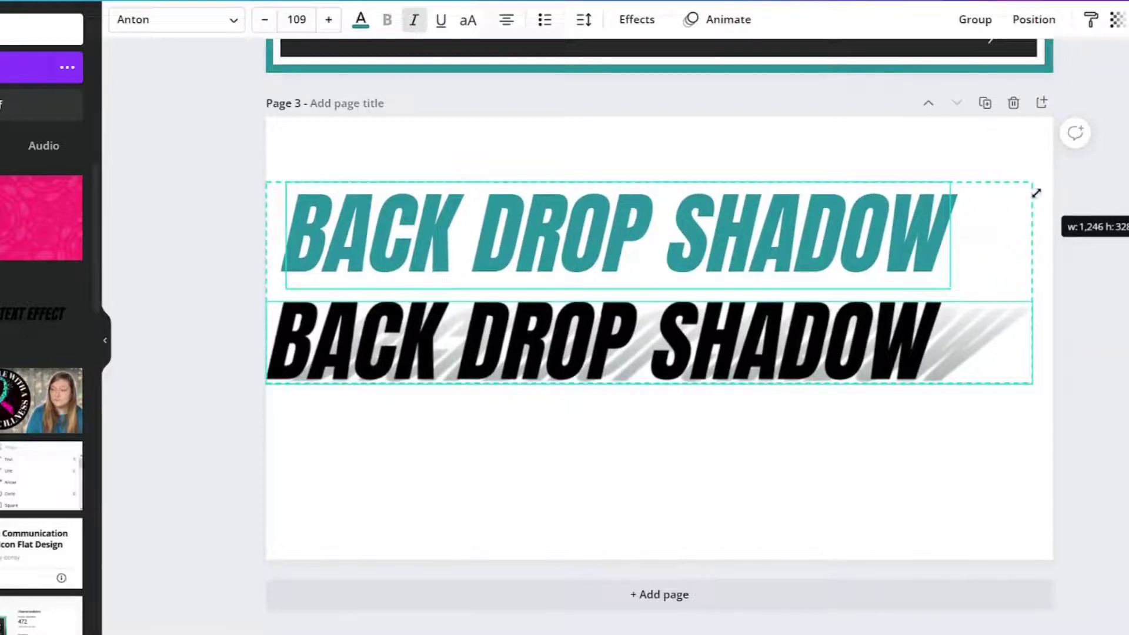
pyautogui.click(655, 541)
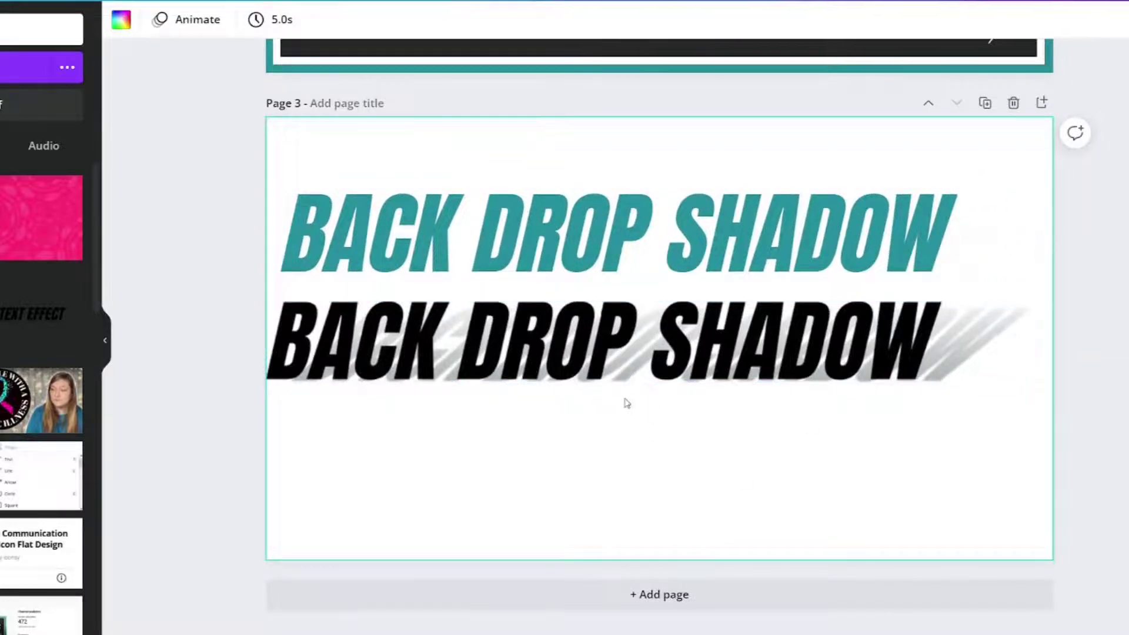
# Step: Bring the teal text to front and align and resize it over its grey shadow
pyautogui.moveTo(628, 376); pyautogui.dragTo(651, 382)
pyautogui.moveTo(721, 214); pyautogui.dragTo(727, 293)
pyautogui.rightClick(729, 288)
pyautogui.click(777, 513)
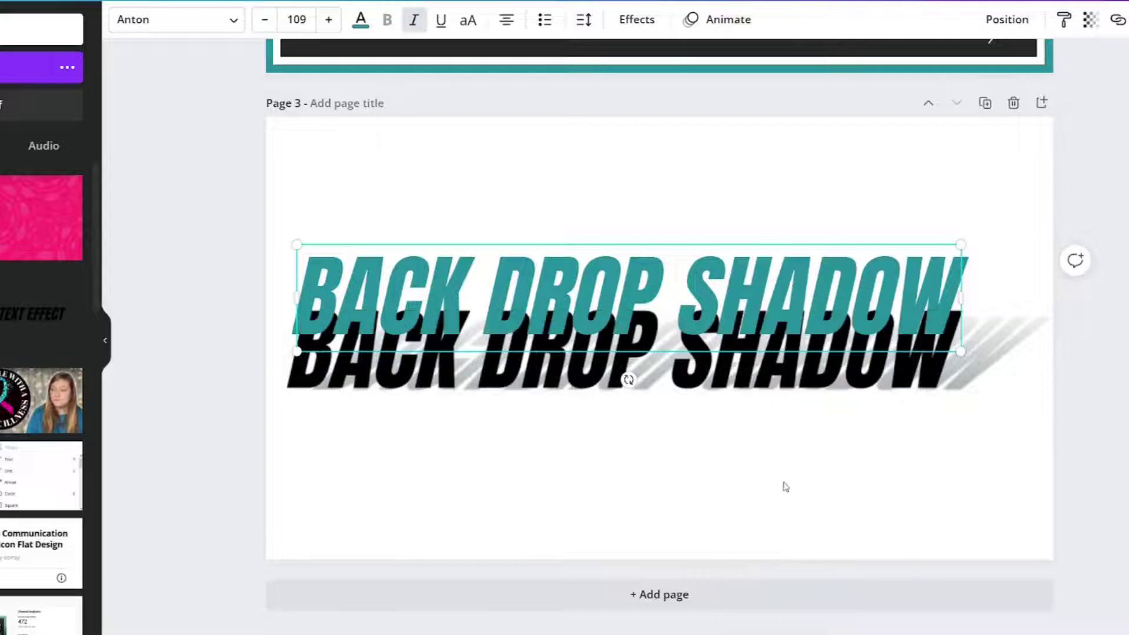
pyautogui.moveTo(721, 291); pyautogui.dragTo(723, 292)
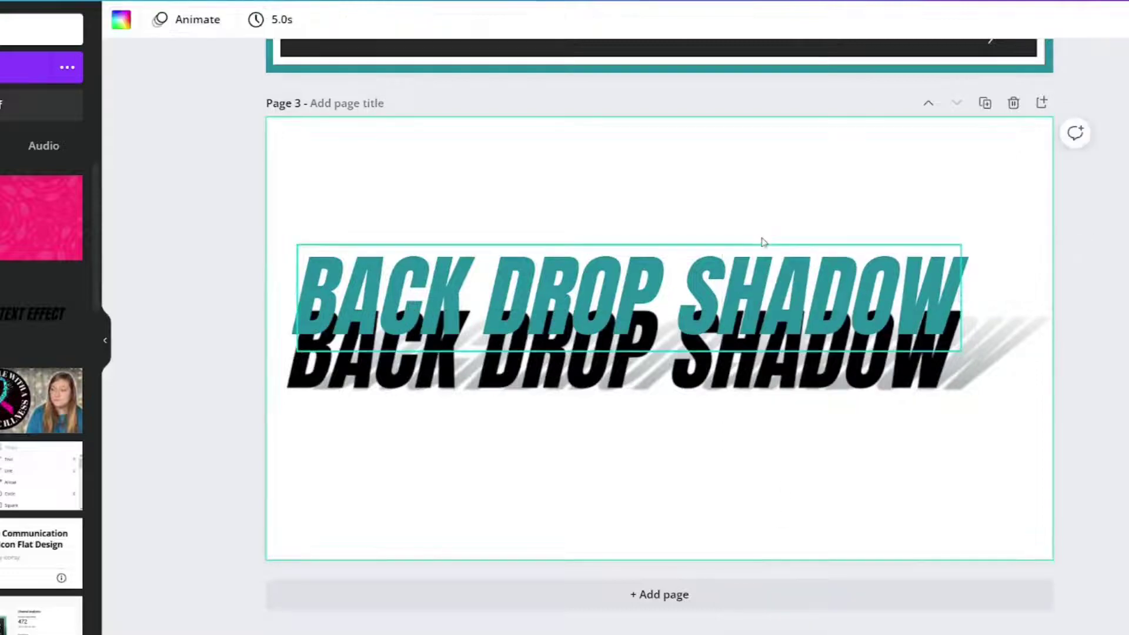
pyautogui.moveTo(760, 245); pyautogui.dragTo(750, 308)
pyautogui.press('Left')
pyautogui.press('Left')
pyautogui.press('Left')
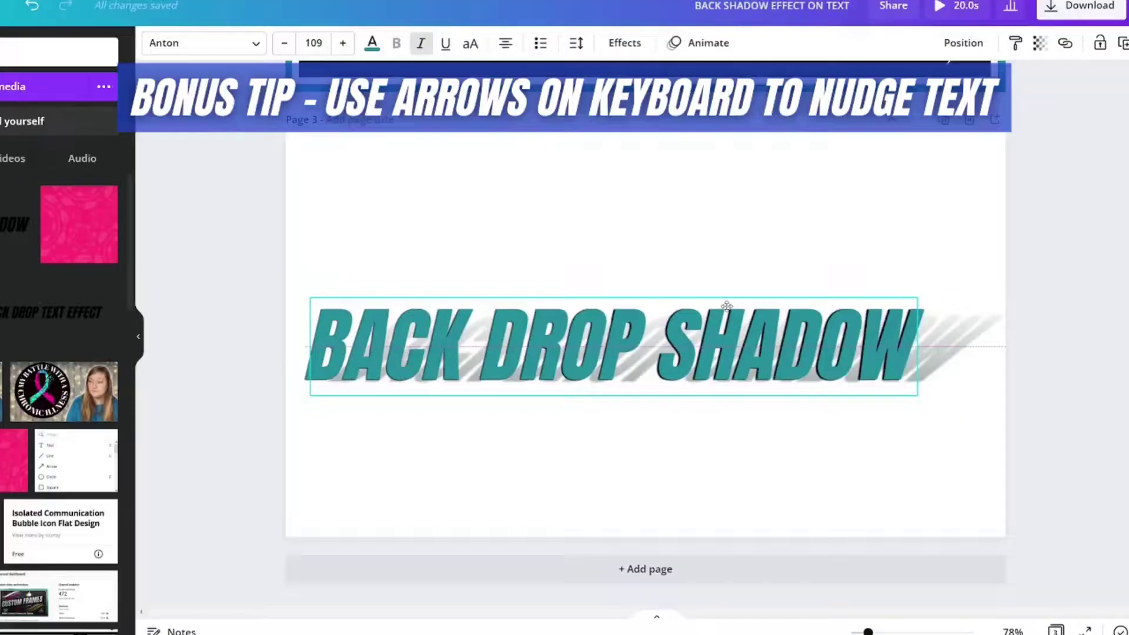
pyautogui.press('Left')
pyautogui.press('Left')
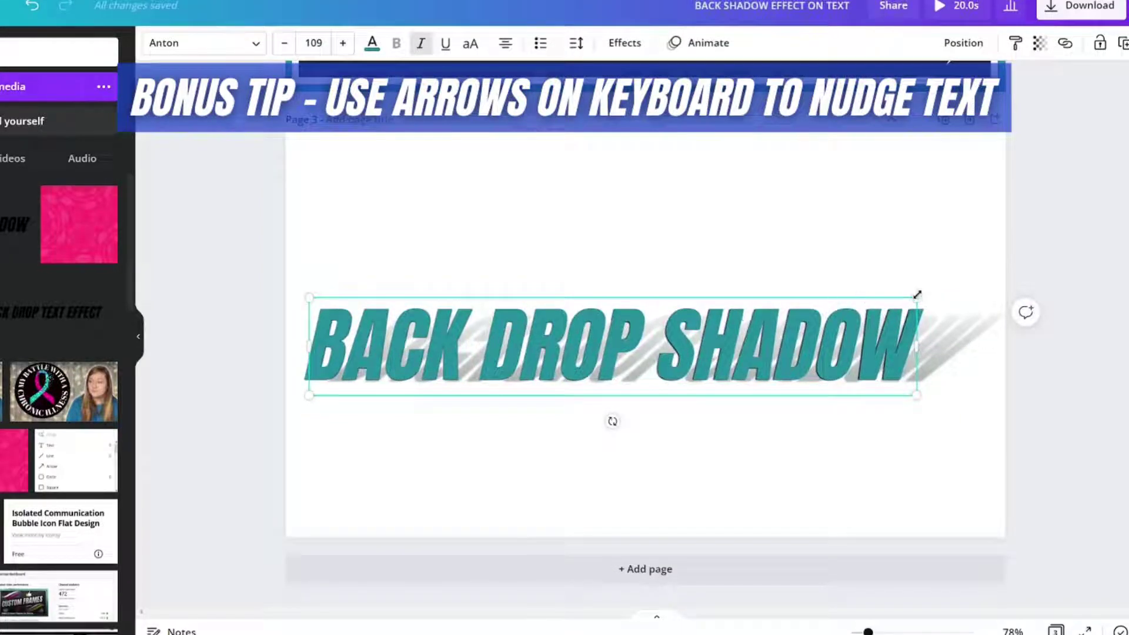
pyautogui.moveTo(917, 294); pyautogui.dragTo(917, 293)
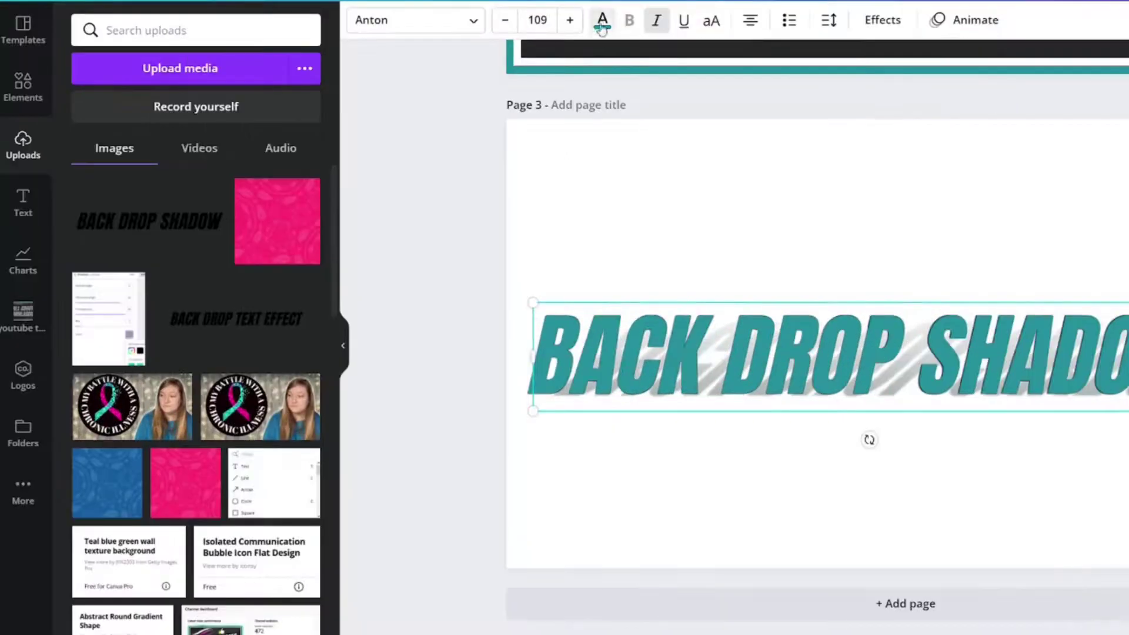
# Step: Change the BACK DROP SHADOW text colour to dark charcoal
pyautogui.click(601, 27)
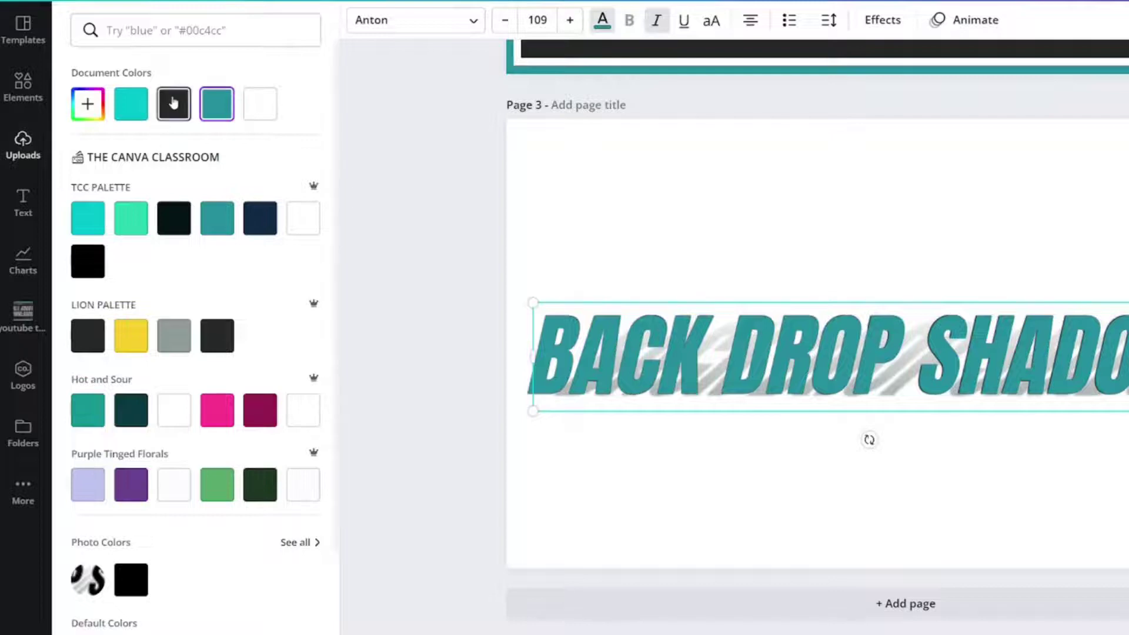
pyautogui.click(174, 103)
pyautogui.click(724, 220)
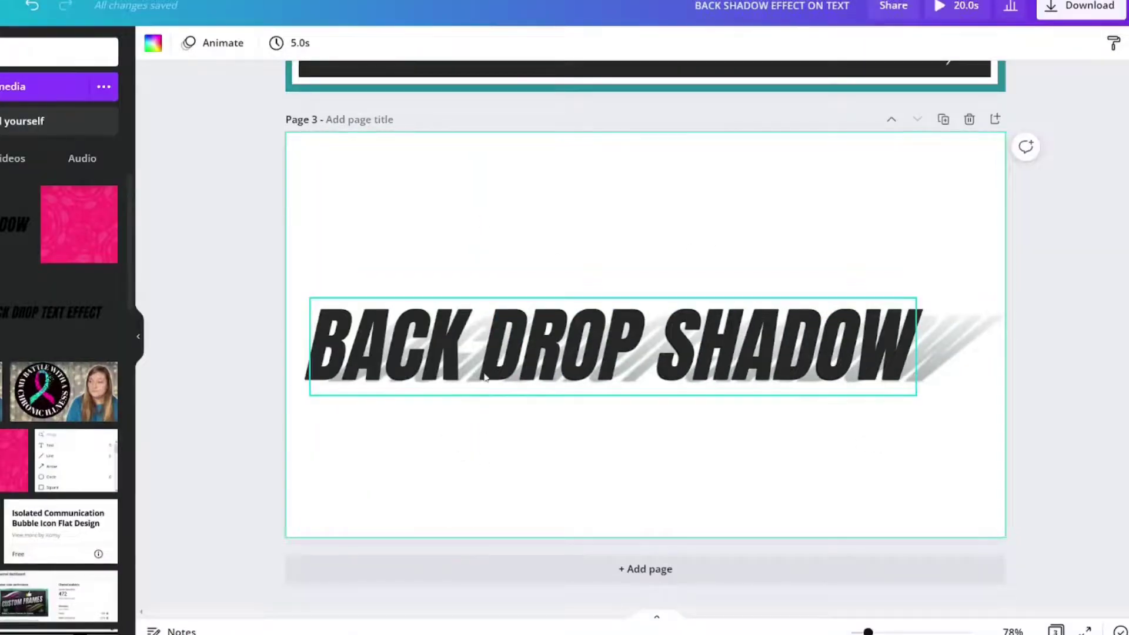
# Step: Undo the last move, then place the dark text onto the shadow image, nudged slightly right
pyautogui.hotkey('ctrl', 'z')
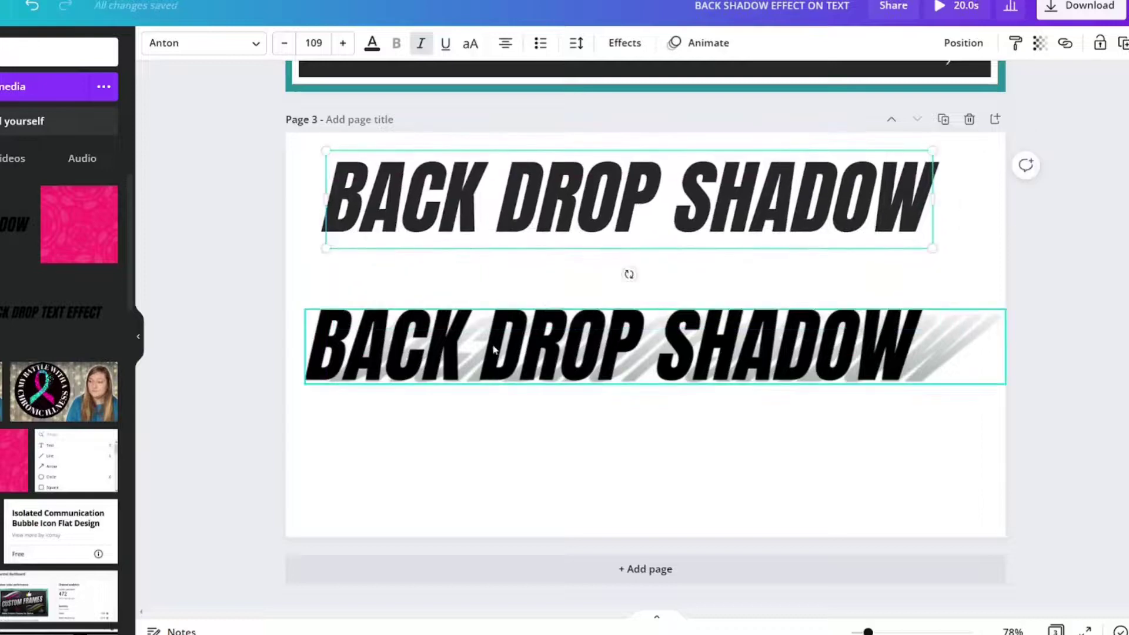
pyautogui.click(492, 349)
pyautogui.click(580, 187)
pyautogui.moveTo(580, 187); pyautogui.dragTo(585, 340)
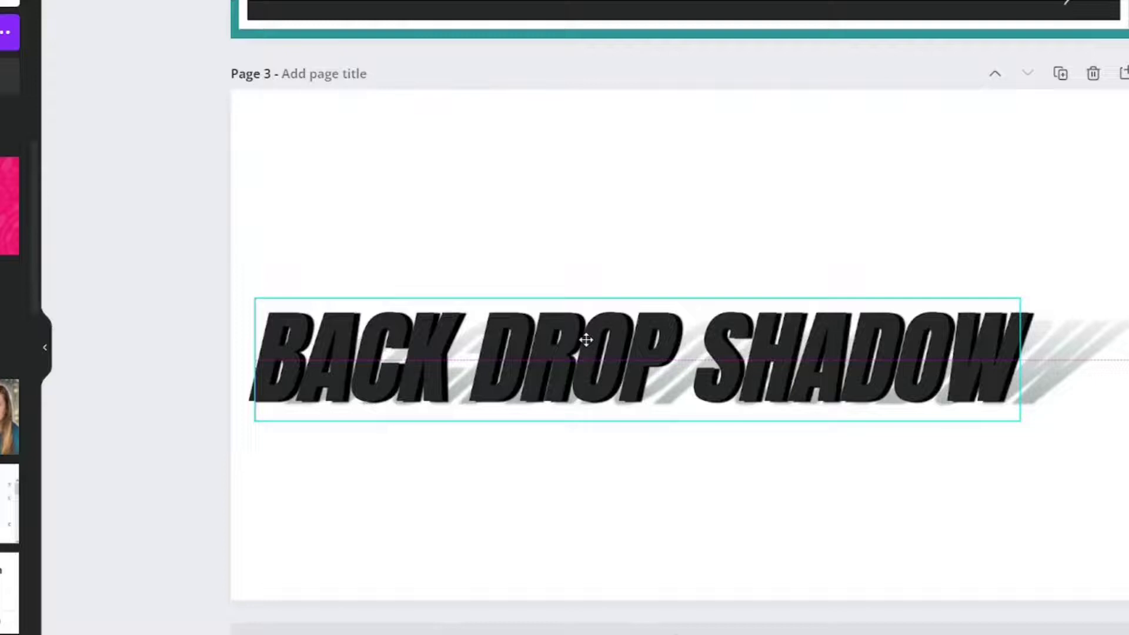
pyautogui.press('Right')
pyautogui.press('Right')
pyautogui.press('Right')
pyautogui.press('Right')
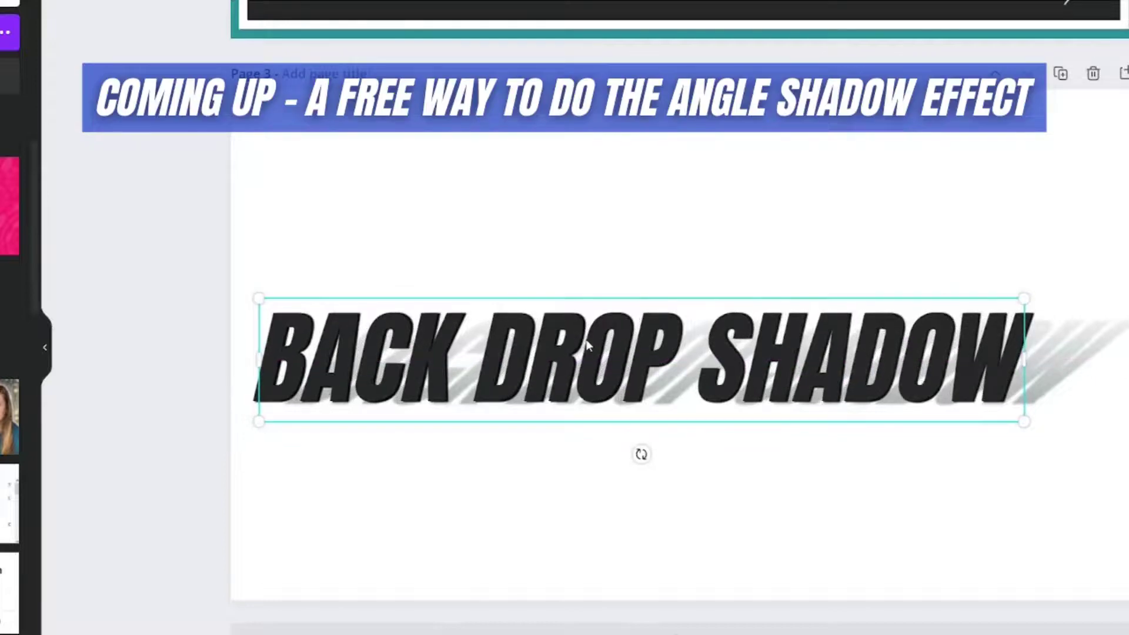
pyautogui.press('Right')
pyautogui.press('Right')
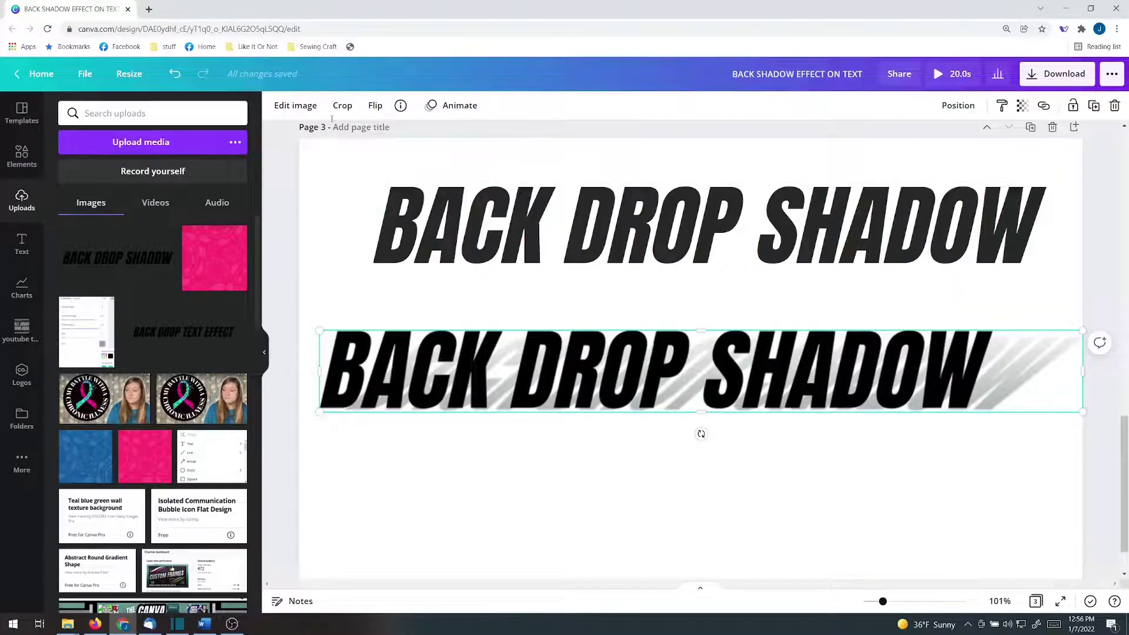
# Step: Restore the lower image to its original, removing its shadow, and move the overlapping text up
pyautogui.click(308, 107)
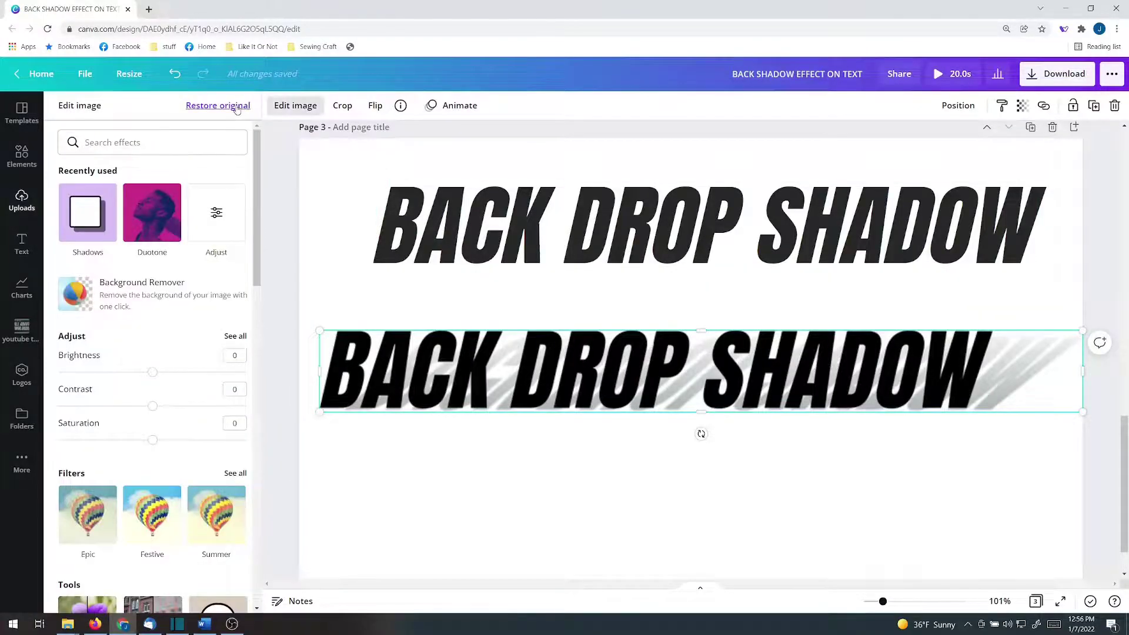
pyautogui.click(235, 107)
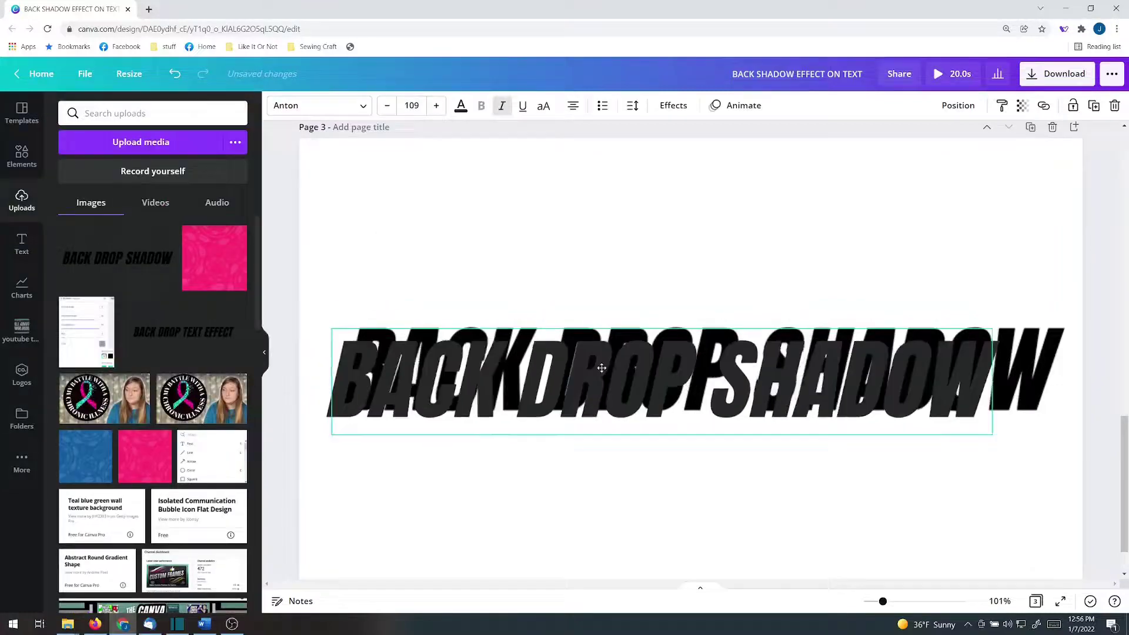
pyautogui.moveTo(602, 368); pyautogui.dragTo(621, 220)
pyautogui.click(640, 368)
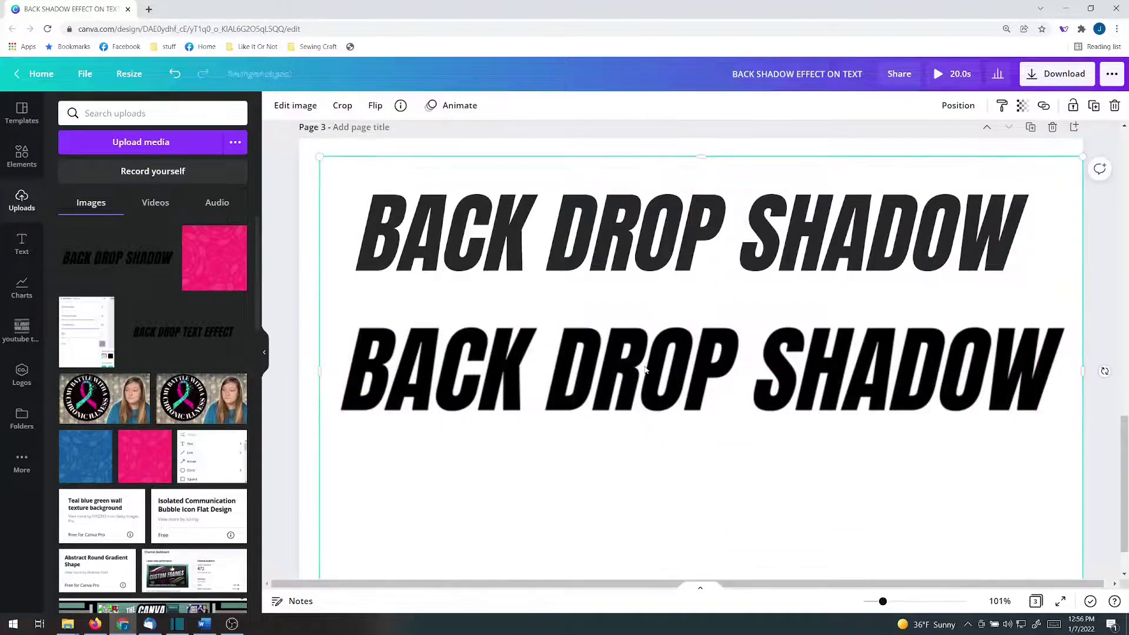
# Step: Apply an Angle shadow: transparency 98, blur 0, teal colour, angle -3
pyautogui.click(290, 106)
pyautogui.click(82, 212)
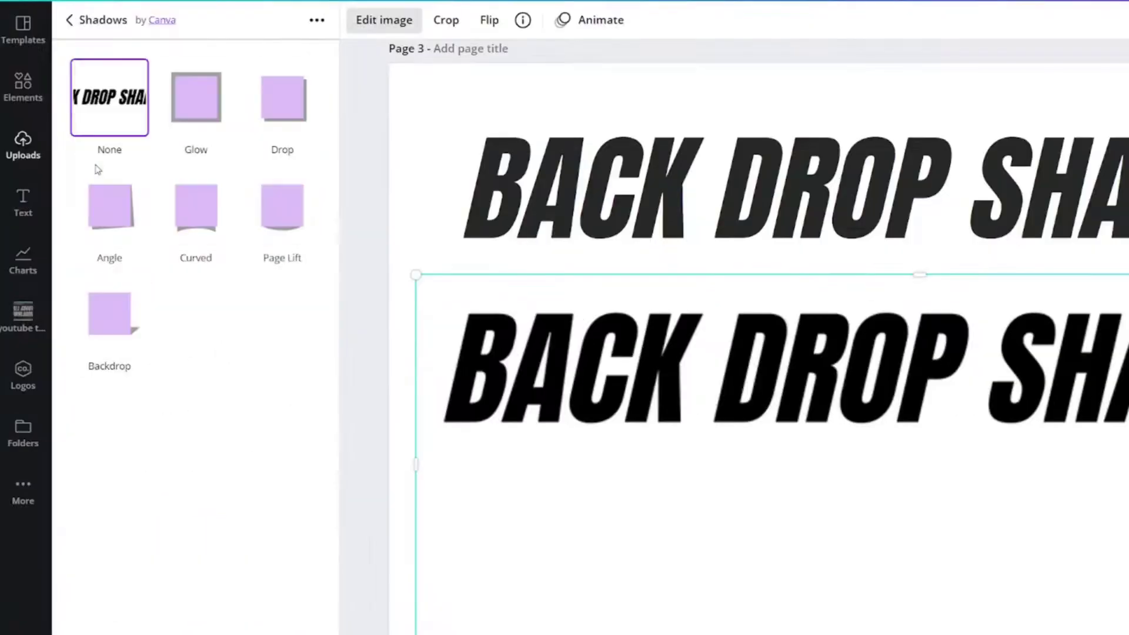
pyautogui.click(111, 226)
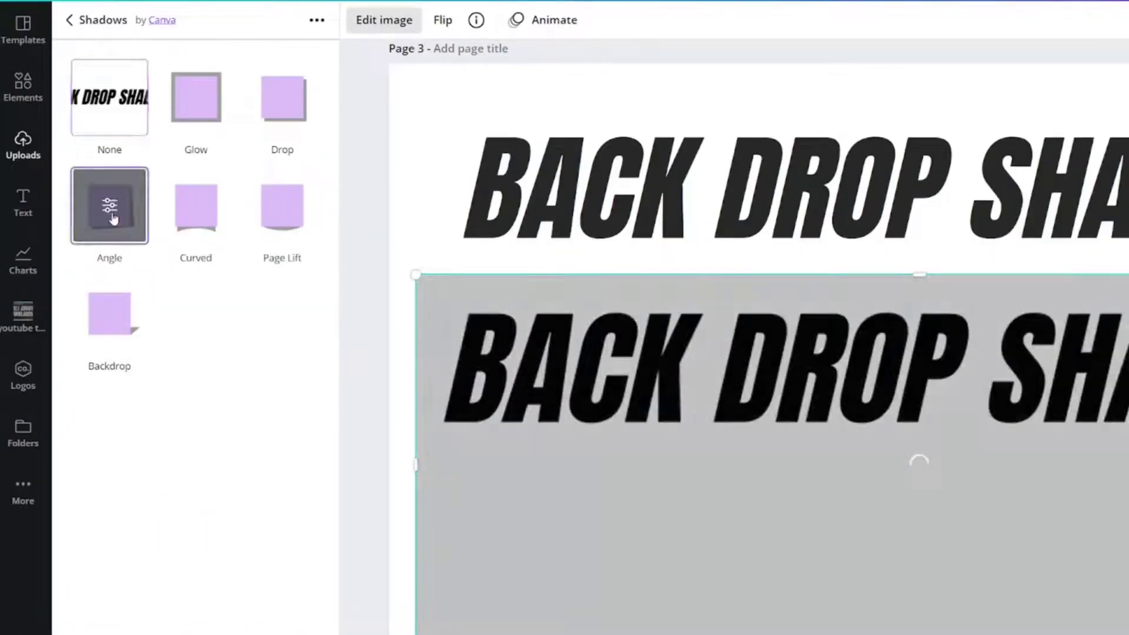
pyautogui.click(109, 207)
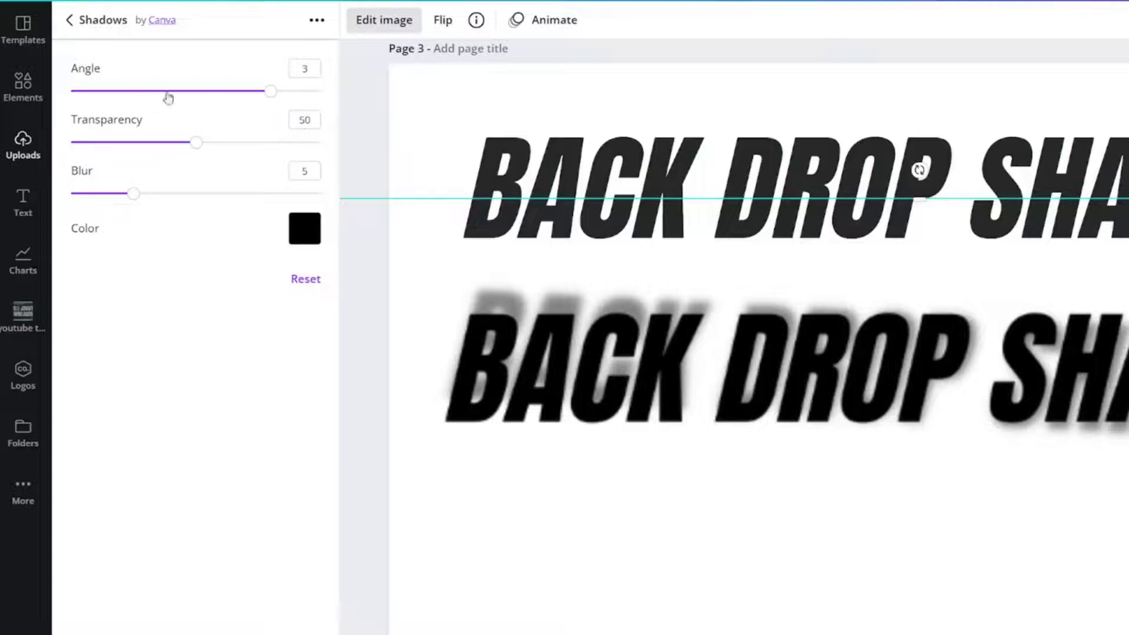
pyautogui.moveTo(196, 142); pyautogui.dragTo(316, 145)
pyautogui.moveTo(133, 193); pyautogui.dragTo(71, 192)
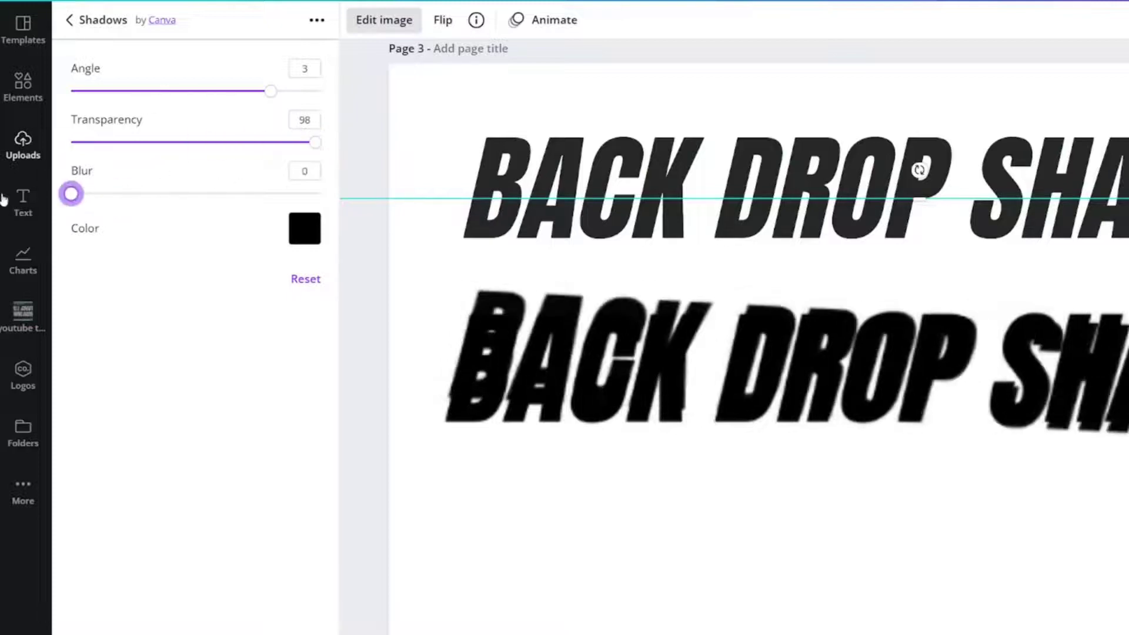
pyautogui.click(303, 235)
pyautogui.click(350, 297)
pyautogui.moveTo(271, 91); pyautogui.dragTo(123, 91)
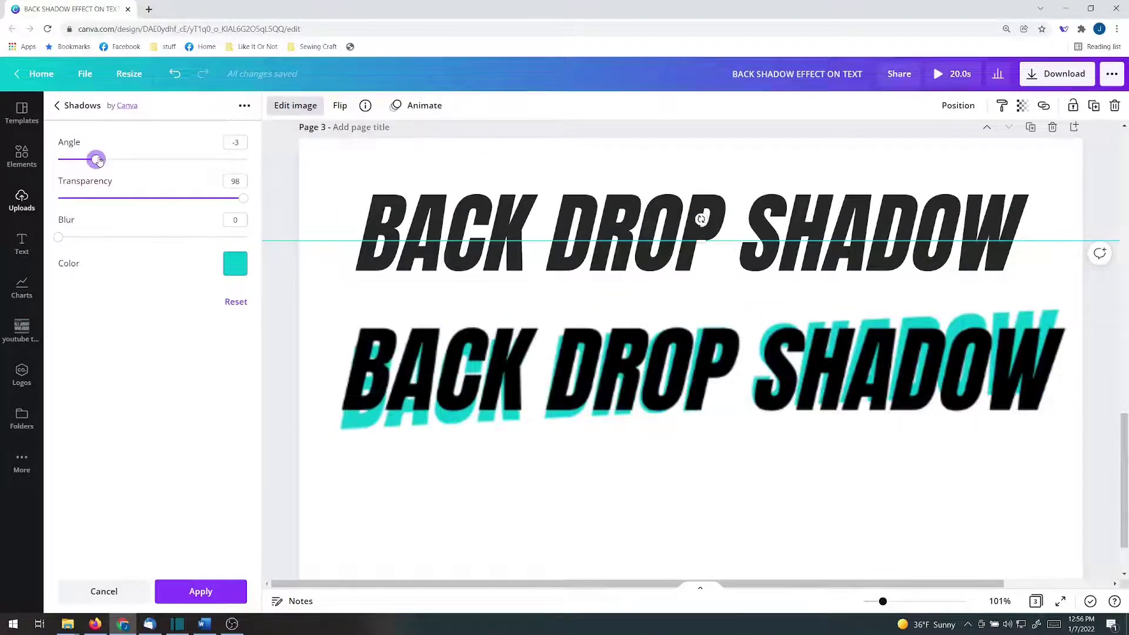
# Step: Apply the teal angle shadow, then duplicate the top heading, colour it yellow and tilt it
pyautogui.click(196, 592)
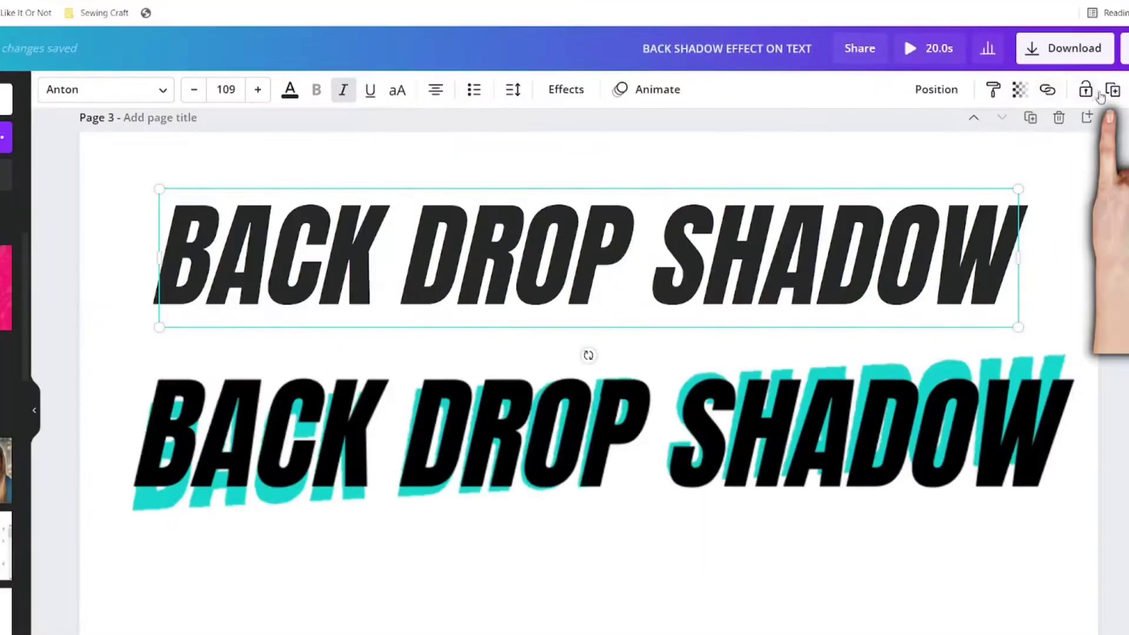
pyautogui.click(1113, 94)
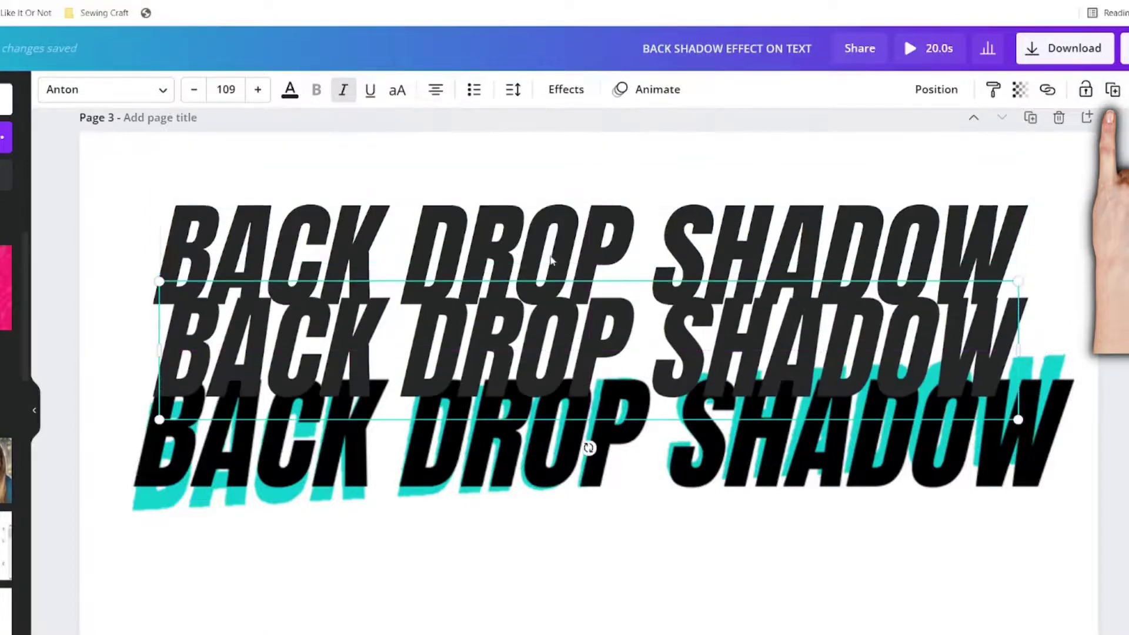
pyautogui.click(288, 91)
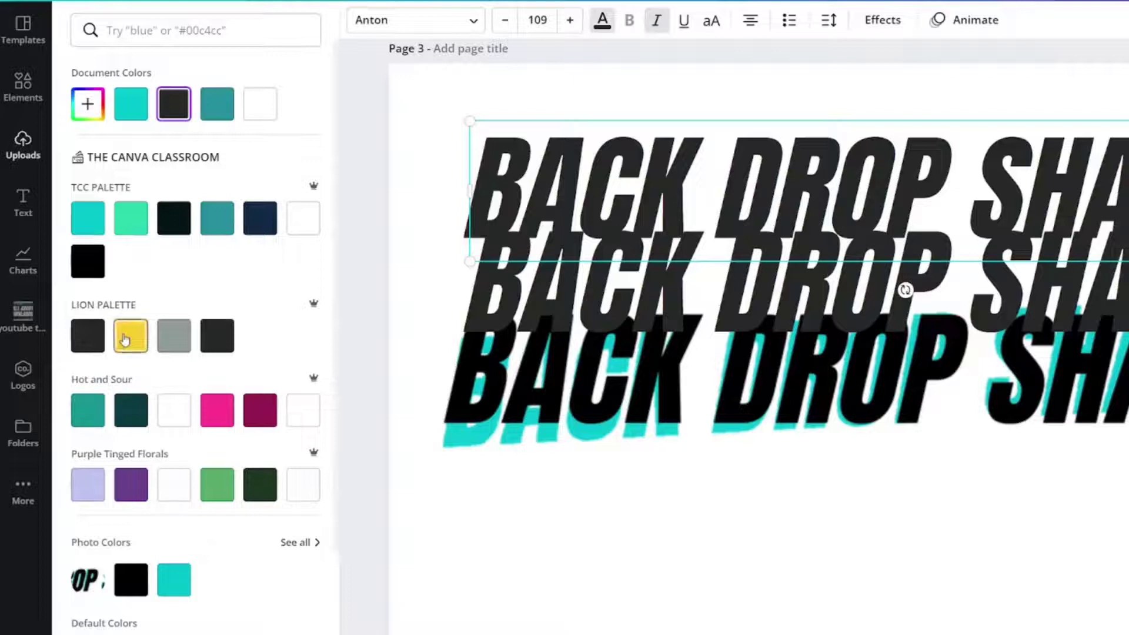
pyautogui.click(124, 340)
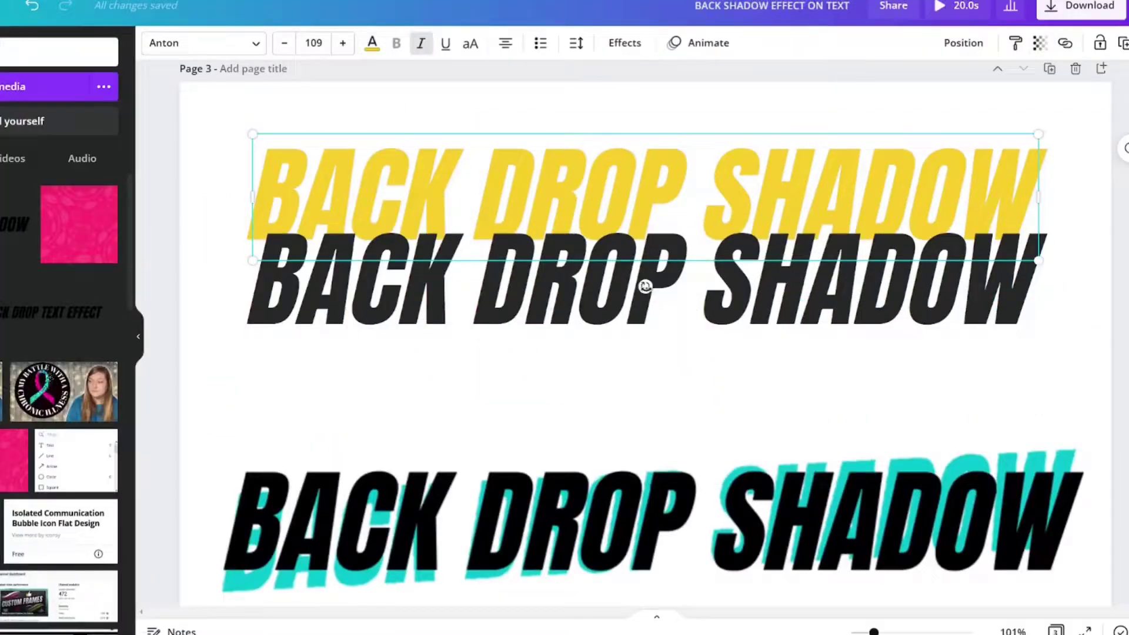
pyautogui.moveTo(905, 290); pyautogui.dragTo(926, 292)
pyautogui.click(1072, 251)
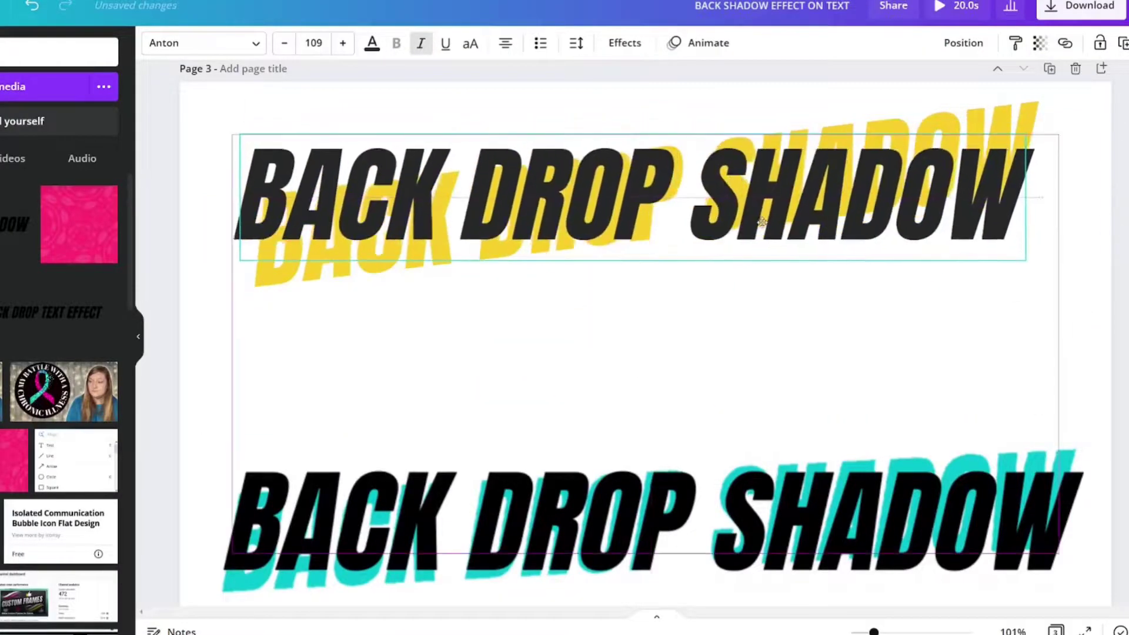